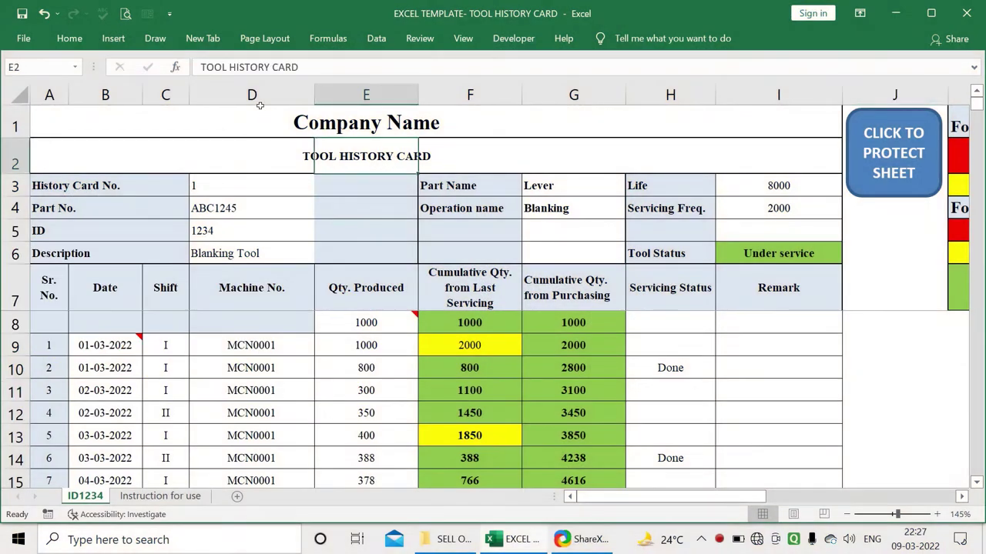
# Inspect the header cells around E3–E5 and select the logged dates and quantities in rows 9–12.
pyautogui.press('Down')
pyautogui.press('Down')
pyautogui.press('Up')
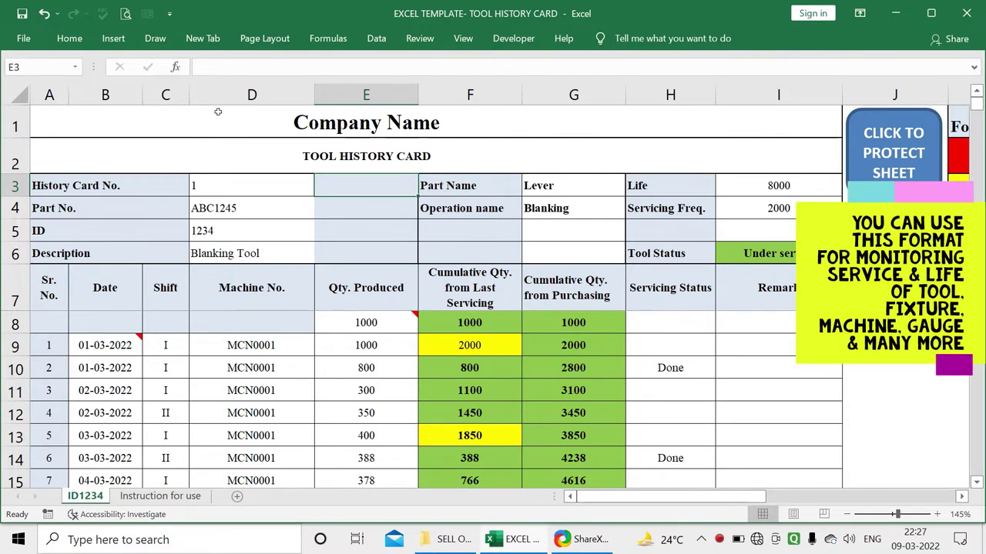
pyautogui.press('Down')
pyautogui.press('Down')
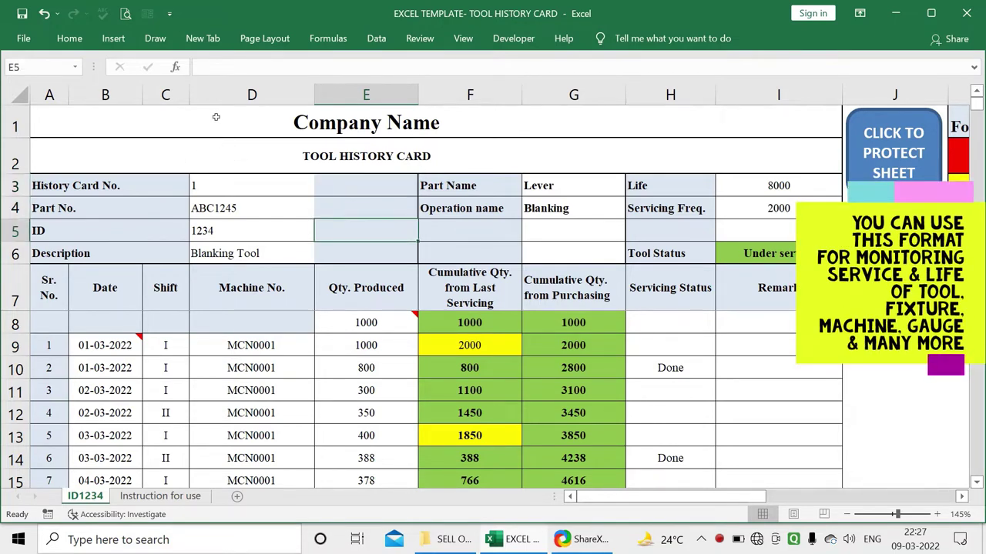
pyautogui.press('Up')
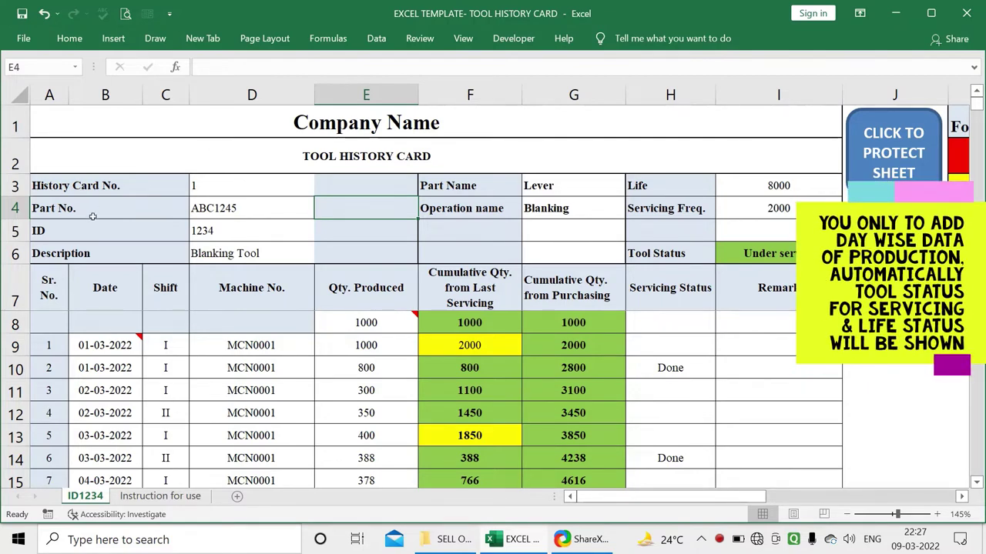
pyautogui.moveTo(105, 345); pyautogui.dragTo(105, 413)
pyautogui.moveTo(251, 345); pyautogui.dragTo(251, 391)
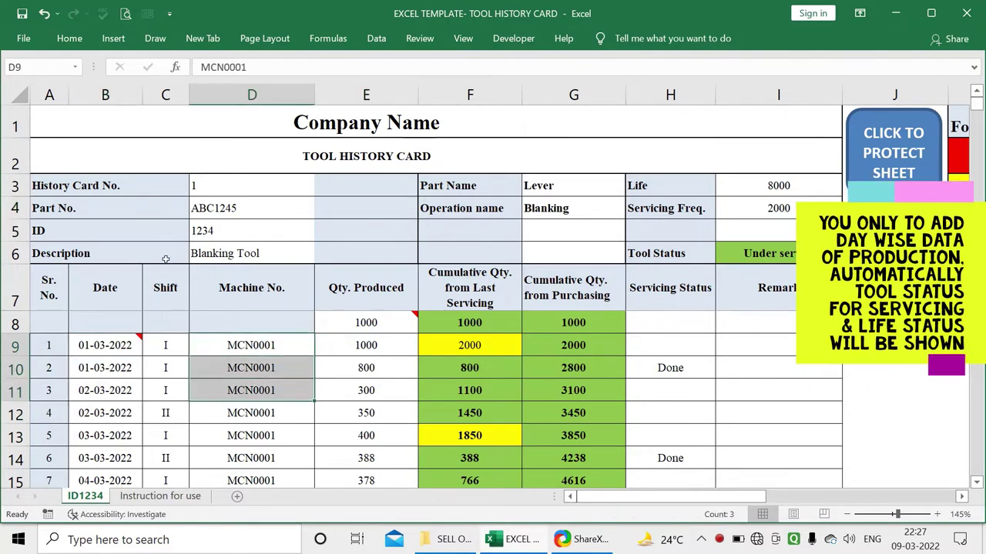
pyautogui.moveTo(365, 345); pyautogui.dragTo(366, 390)
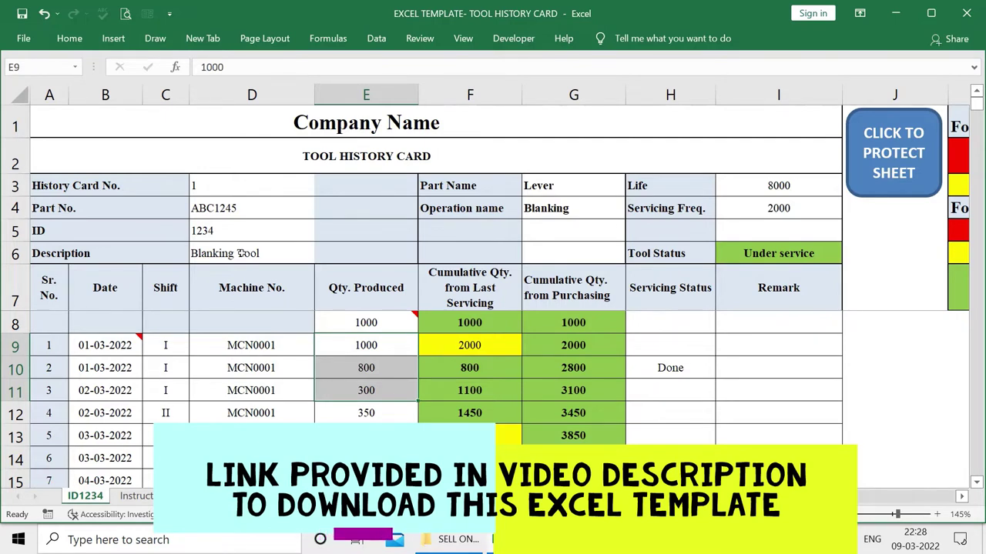
# Review the Company Name title row and the TOOL HISTORY CARD heading.
pyautogui.hotkey('ctrl', 'Up')
pyautogui.hotkey('ctrl', 'Up')
pyautogui.hotkey('ctrl', 'Up')
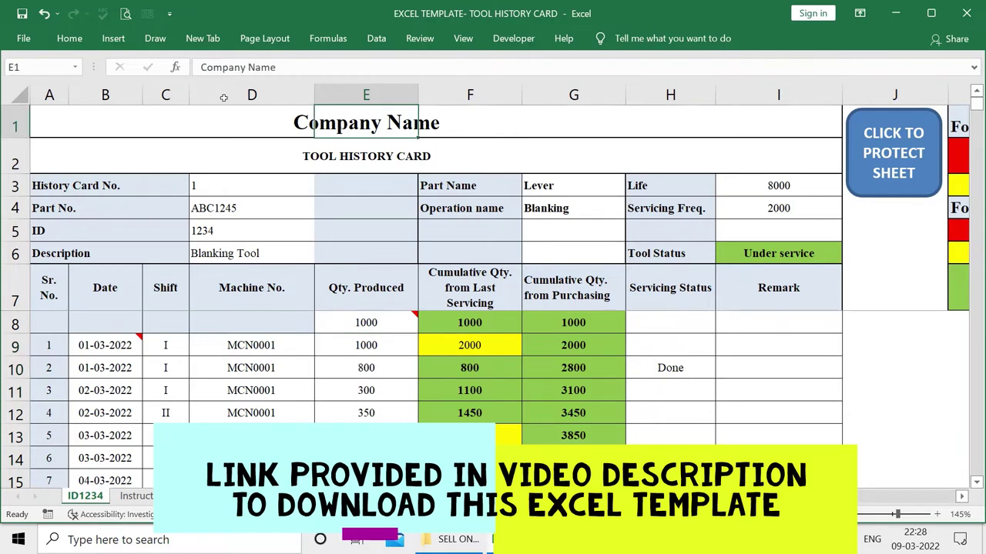
pyautogui.hotkey('shift', 'Right')
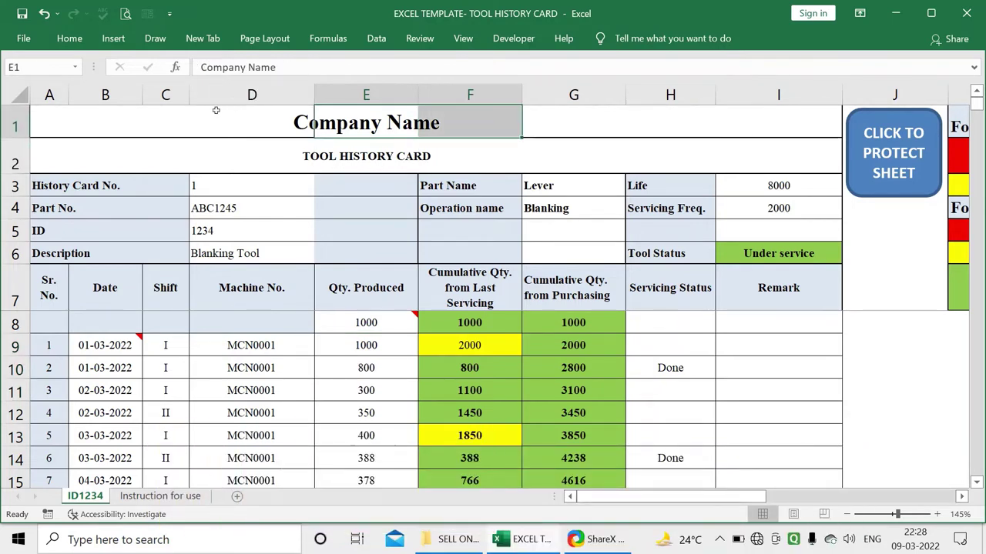
pyautogui.press('Left')
pyautogui.press('Down')
pyautogui.hotkey('shift', 'Right')
pyautogui.hotkey('shift', 'Right')
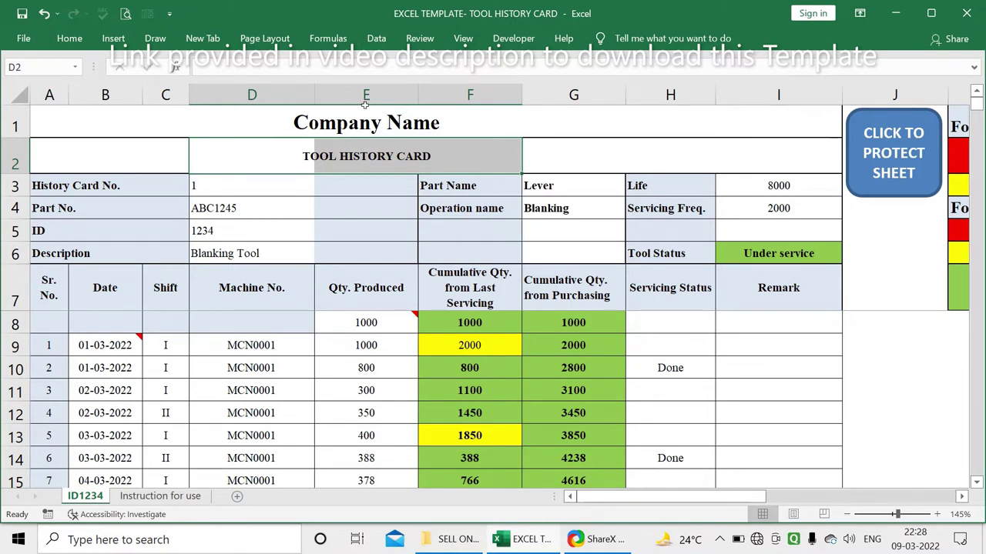
pyautogui.press('Right')
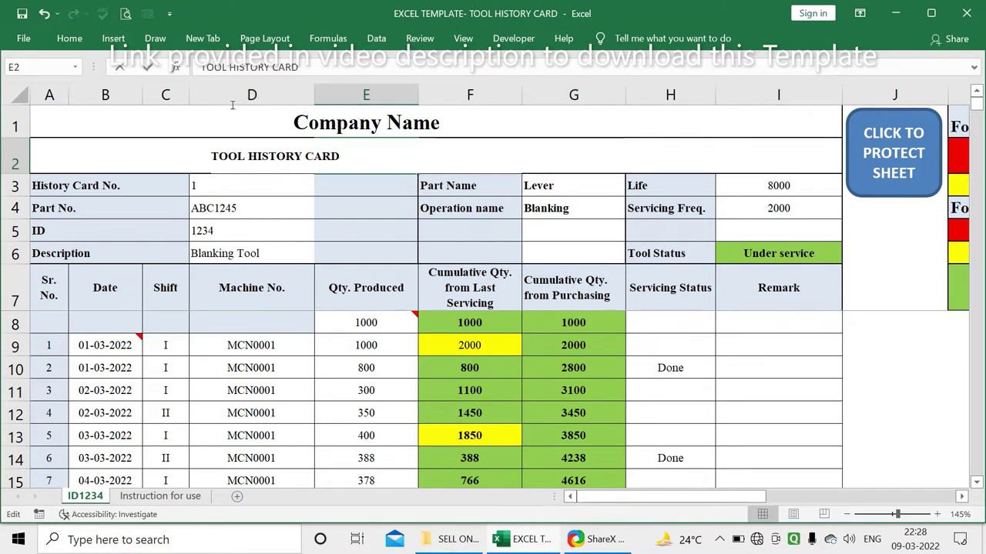
pyautogui.press('Down')
pyautogui.press('Right')
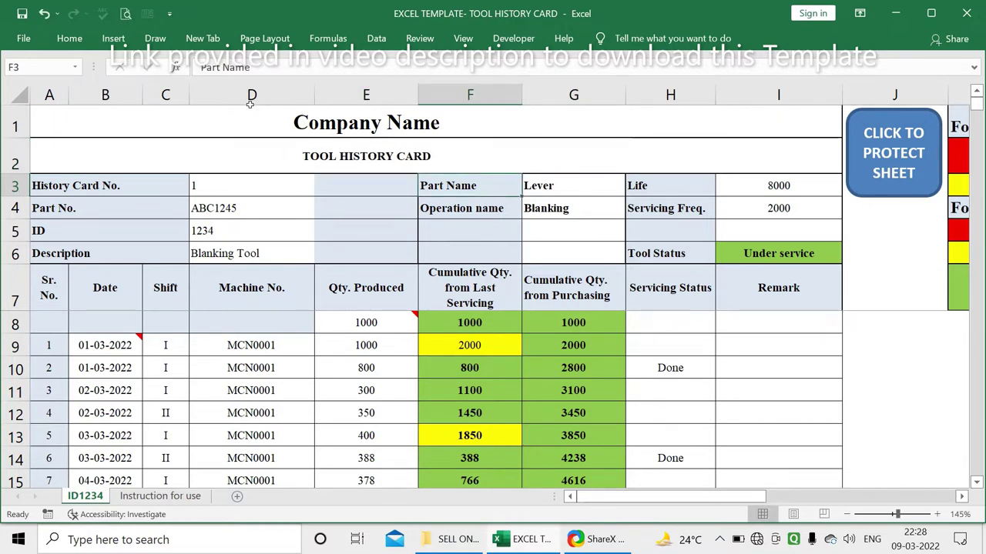
pyautogui.press('Up')
pyautogui.press('Left')
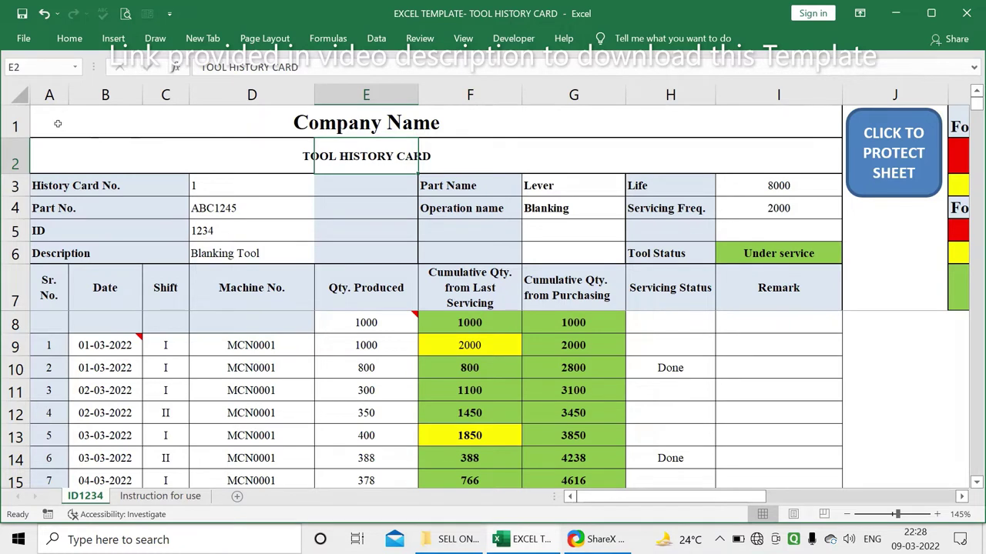
# Select the Part No. ABC1245, ID 1234 and Description fields.
pyautogui.hotkey('shift', 'Down')
pyautogui.hotkey('shift', 'Left')
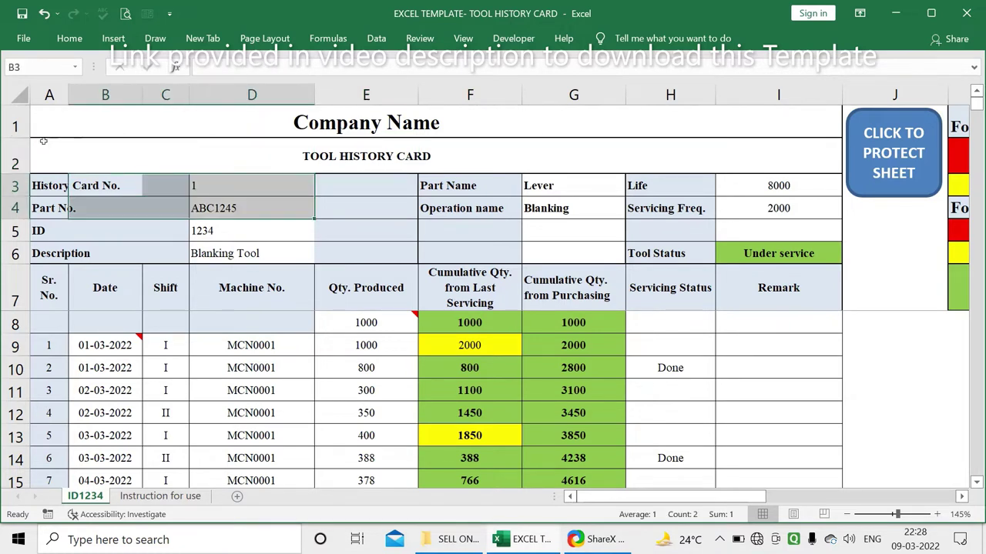
pyautogui.press('Left')
pyautogui.press('Right')
pyautogui.press('Right')
pyautogui.press('Right')
pyautogui.hotkey('shift', 'Left')
pyautogui.hotkey('shift', 'Left')
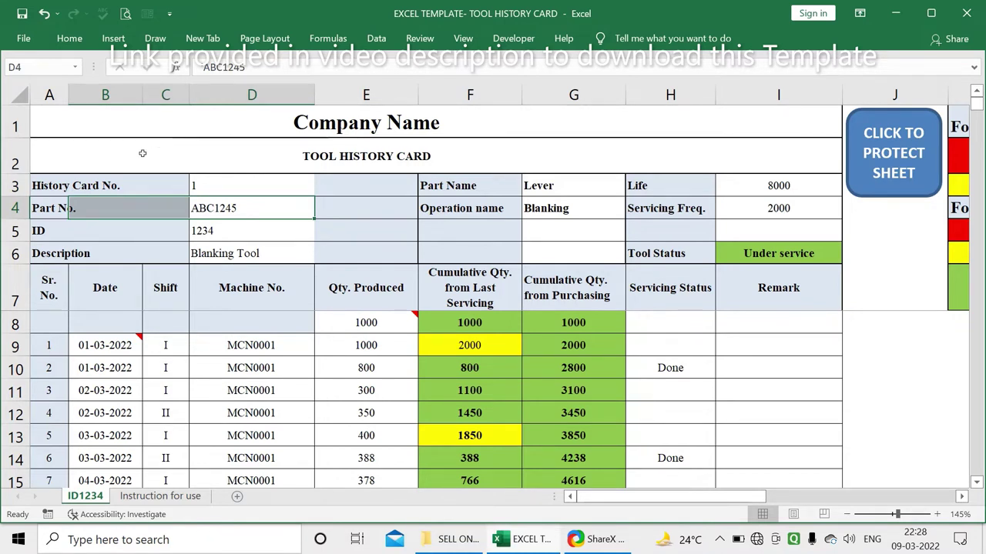
pyautogui.press('Down')
pyautogui.press('Left')
pyautogui.press('Left')
pyautogui.press('Left')
pyautogui.hotkey('shift', 'Right')
pyautogui.hotkey('shift', 'Right')
pyautogui.hotkey('shift', 'Right')
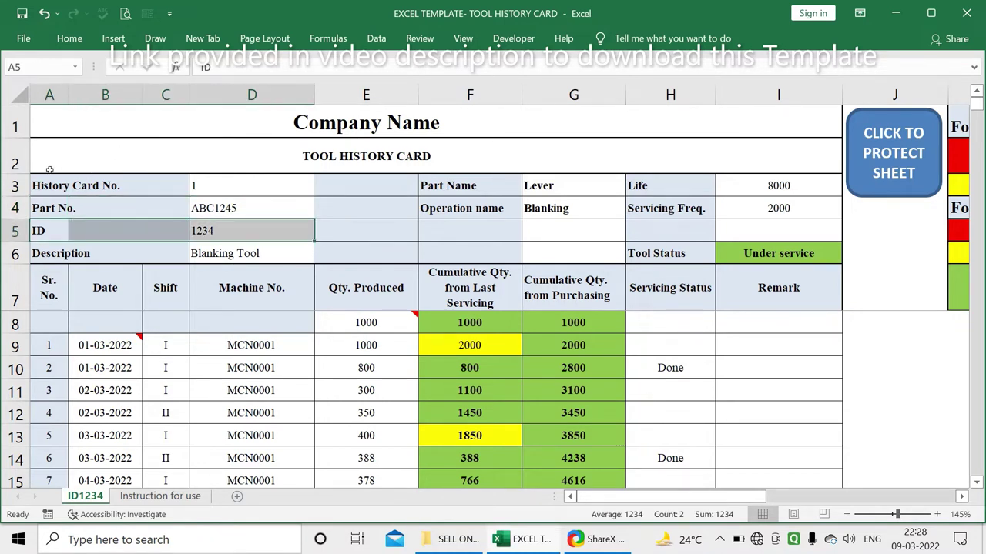
pyautogui.press('Down')
pyautogui.hotkey('shift', 'Right')
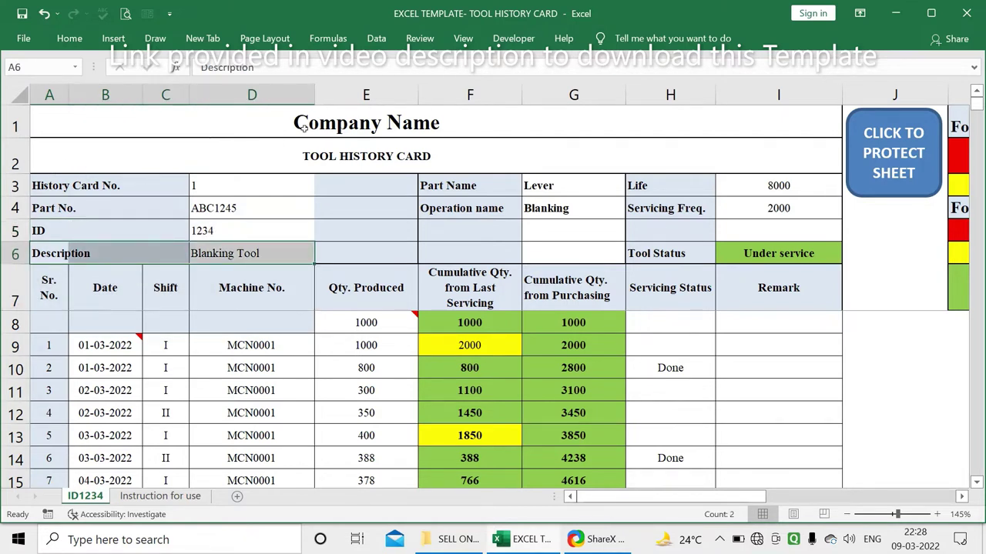
# Select the Part Name and Operation name fields with their values.
pyautogui.press('Up')
pyautogui.press('Up')
pyautogui.press('Up')
pyautogui.press('Right')
pyautogui.press('Right')
pyautogui.press('Right')
pyautogui.hotkey('shift', 'Right')
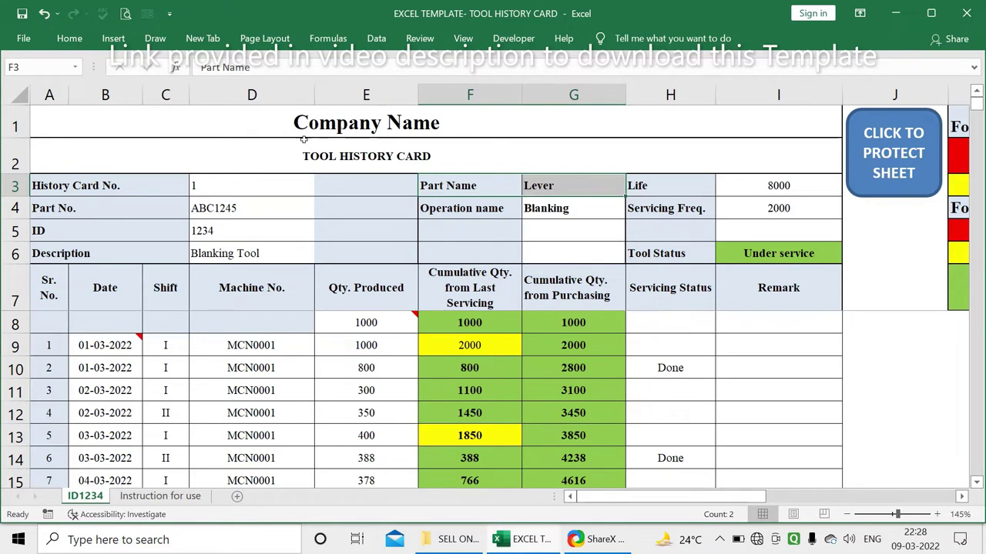
pyautogui.press('Down')
pyautogui.hotkey('shift', 'Right')
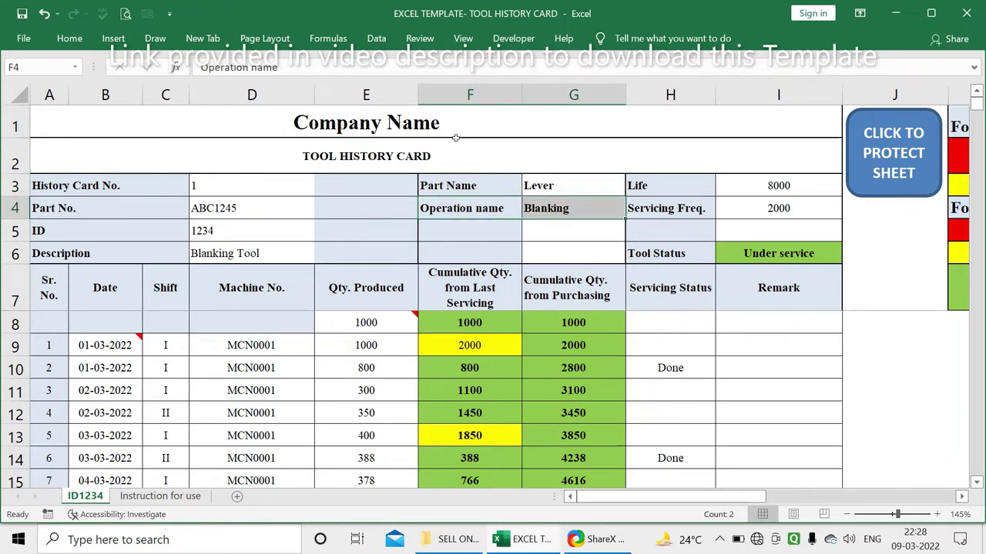
# Check the tool Life value 8000 and servicing frequency 2000, then select both.
pyautogui.press('Up')
pyautogui.press('Right')
pyautogui.press('Right')
pyautogui.press('Right')
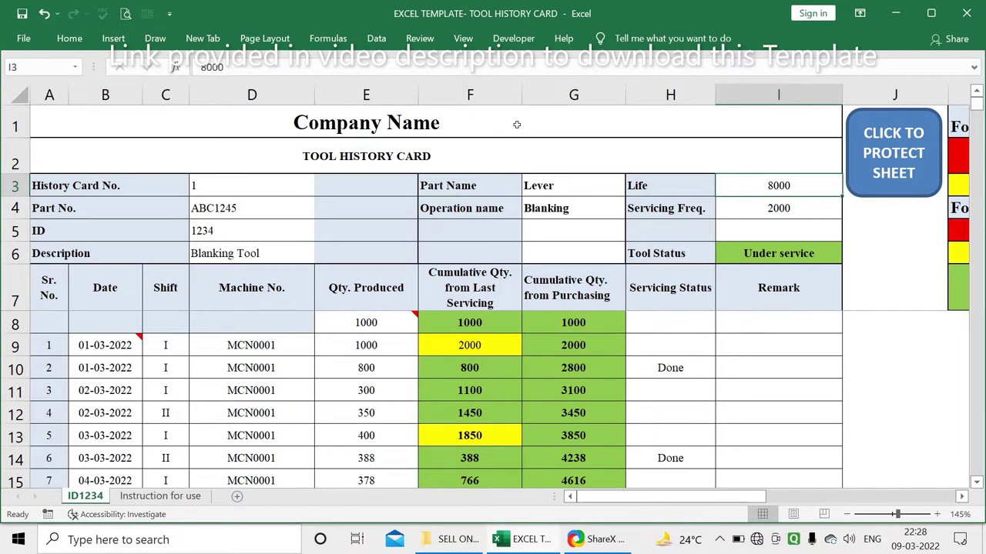
pyautogui.press('Down')
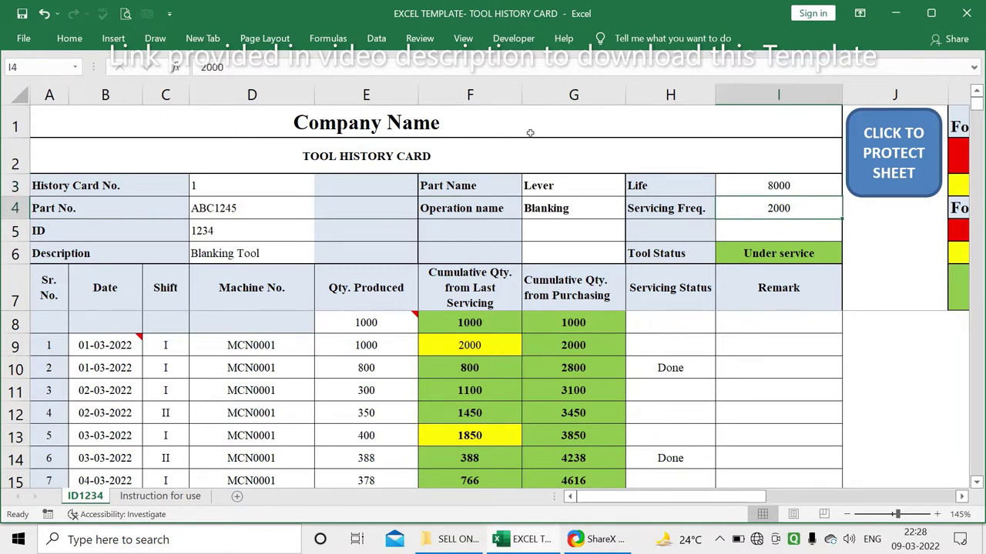
pyautogui.press('Up')
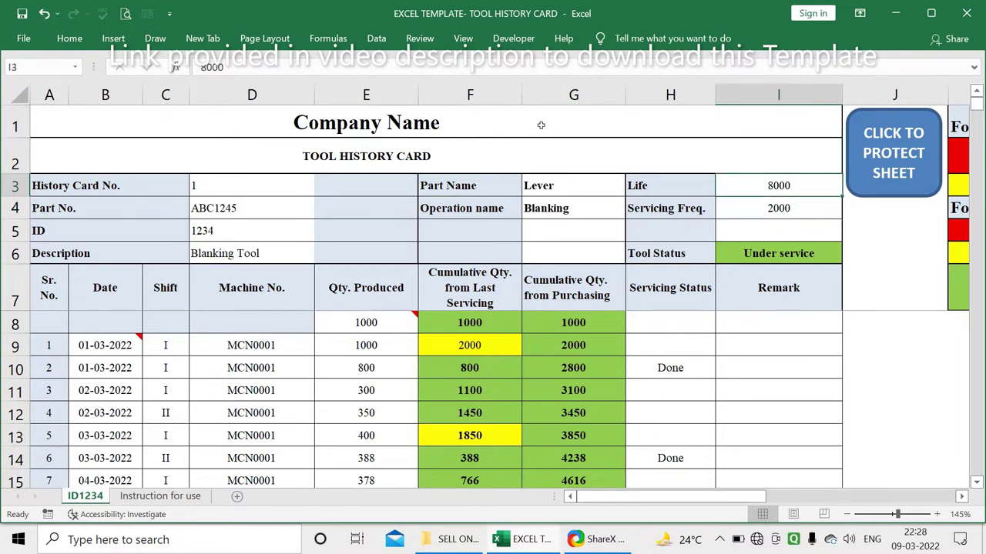
pyautogui.press('Down')
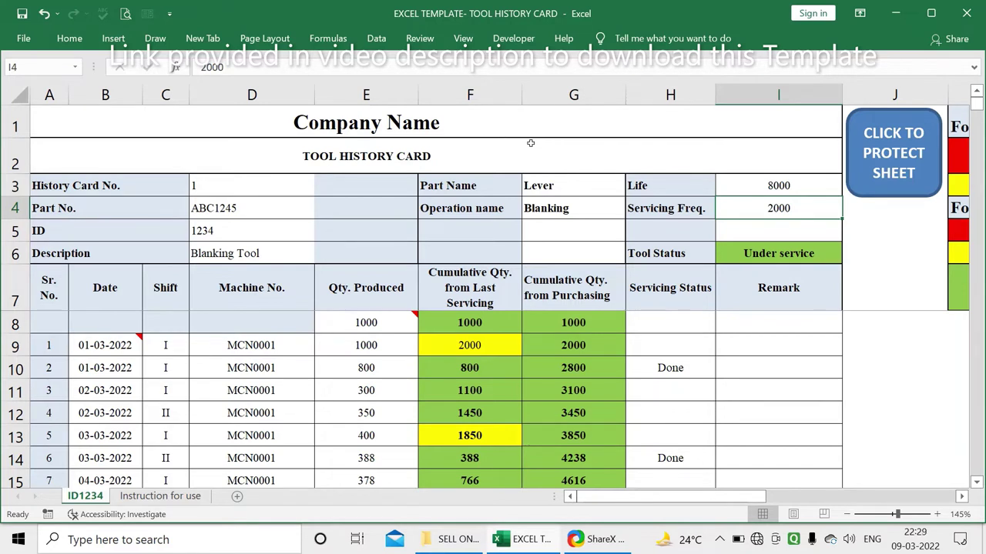
pyautogui.press('Up')
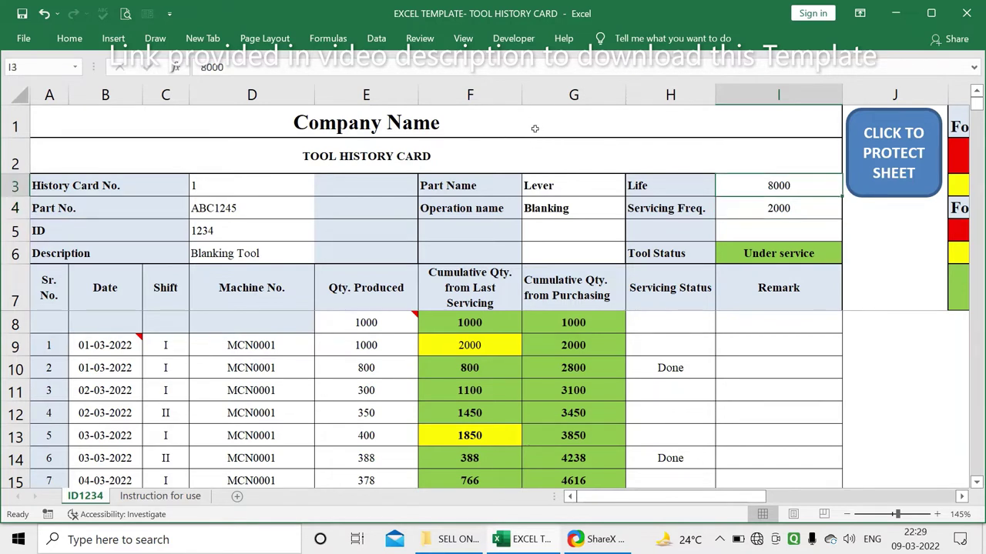
pyautogui.hotkey('shift', 'Down')
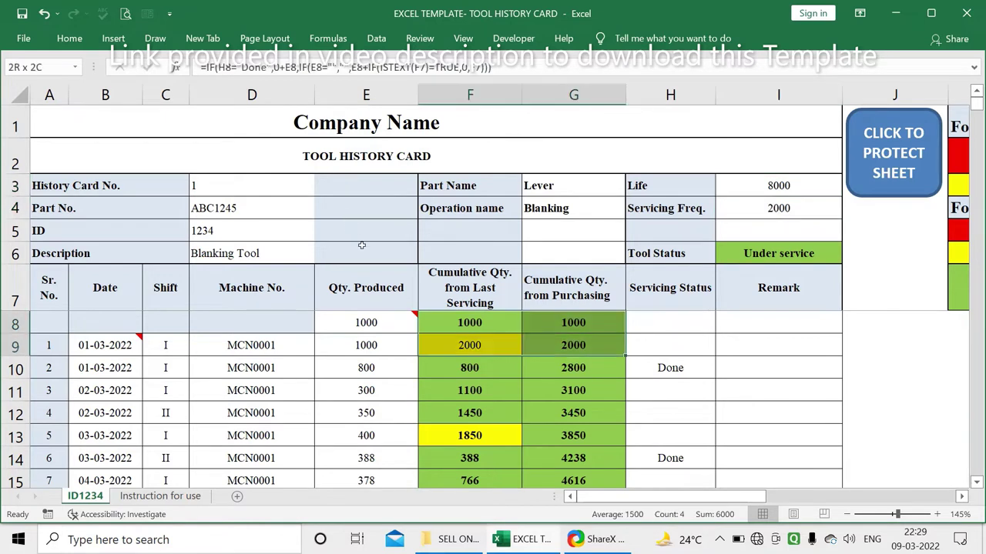
# Review the cumulative quantities, the Tool Status formula in I6, serial numbers and dates B9:B14.
pyautogui.moveTo(469, 322); pyautogui.dragTo(574, 391)
pyautogui.moveTo(670, 253); pyautogui.dragTo(779, 253)
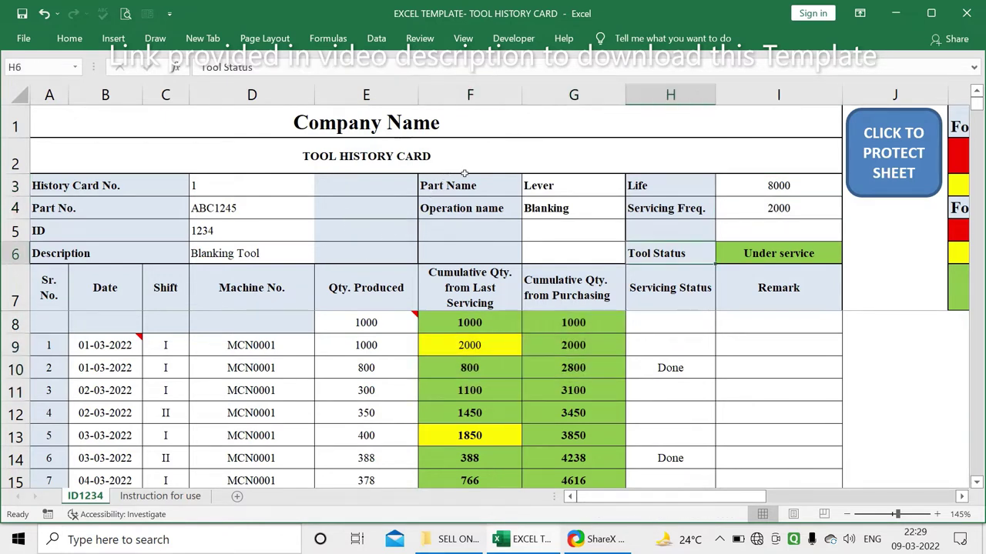
pyautogui.press('Right')
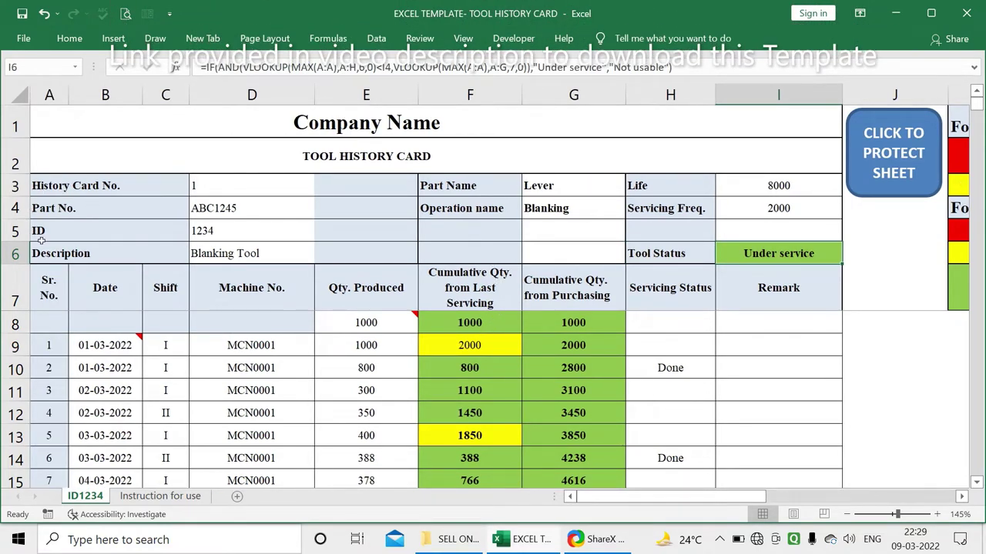
pyautogui.moveTo(35, 287); pyautogui.dragTo(34, 320)
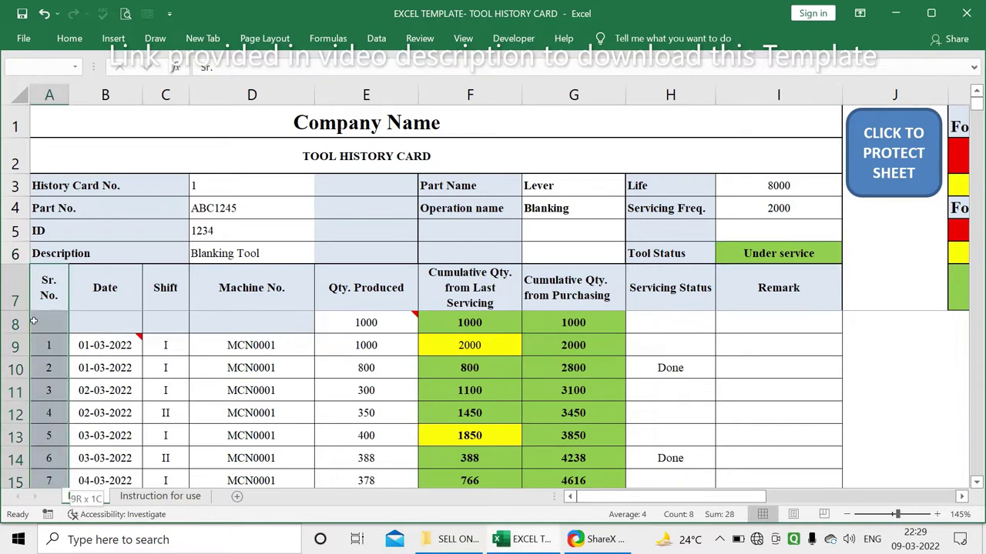
pyautogui.click(104, 391)
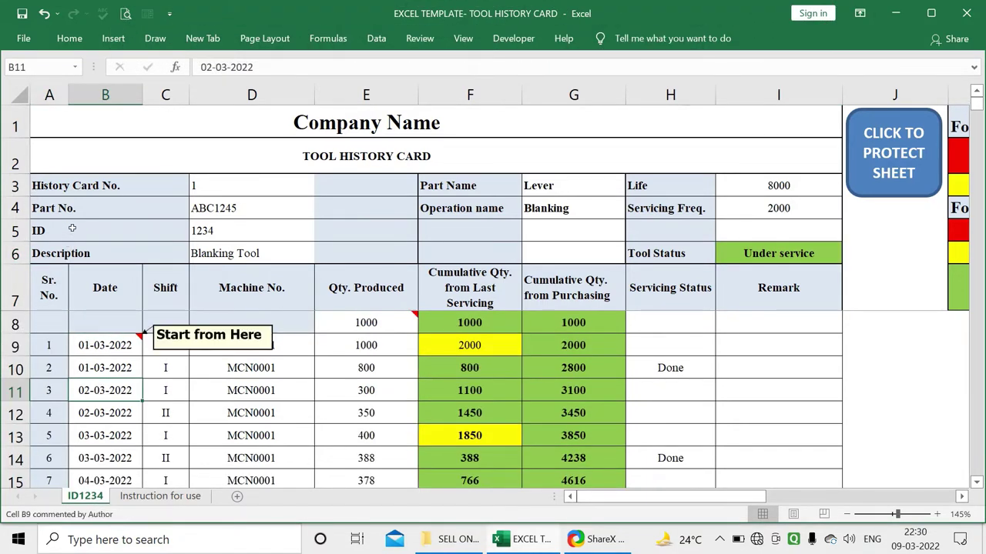
pyautogui.moveTo(105, 345); pyautogui.dragTo(105, 458)
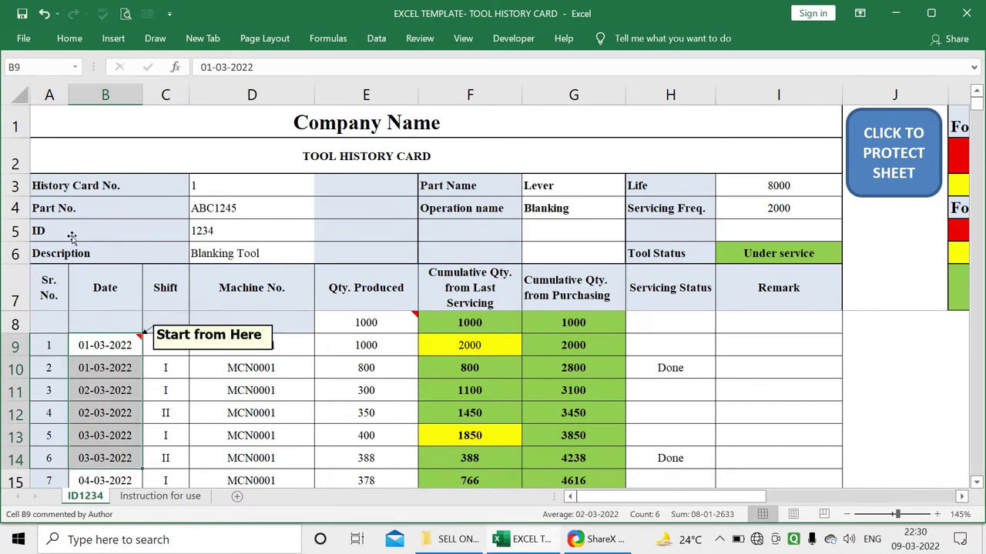
# Test date validation by entering 'dsd' in the first empty date cell, then cancel the rejection.
pyautogui.hotkey('ctrl', 'Down')
pyautogui.press('Down')
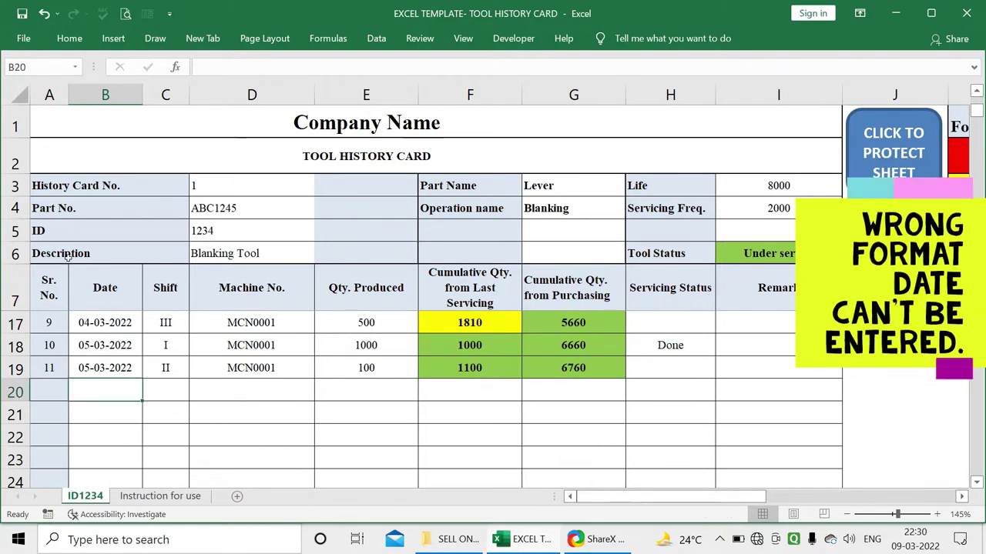
pyautogui.write('ds')
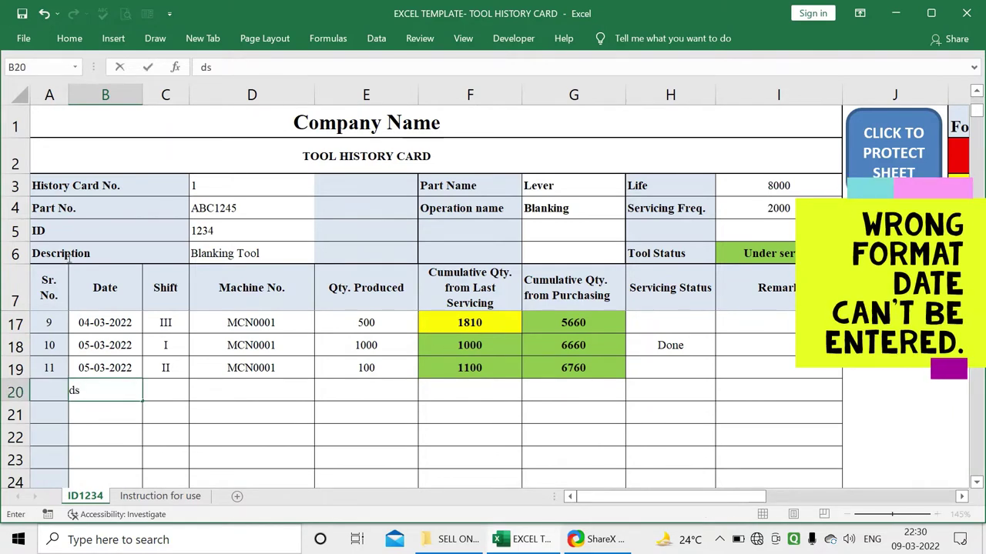
pyautogui.write('d')
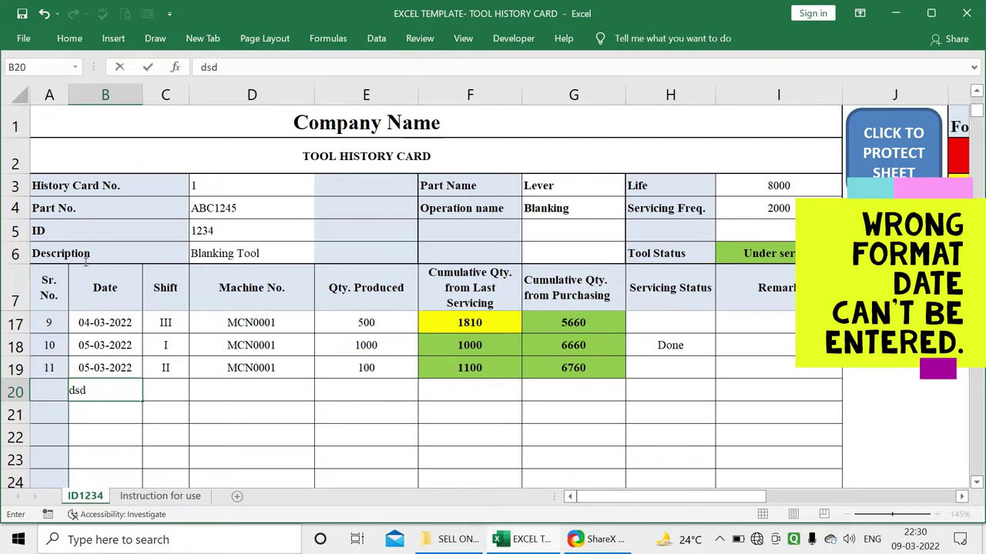
pyautogui.press('Return')
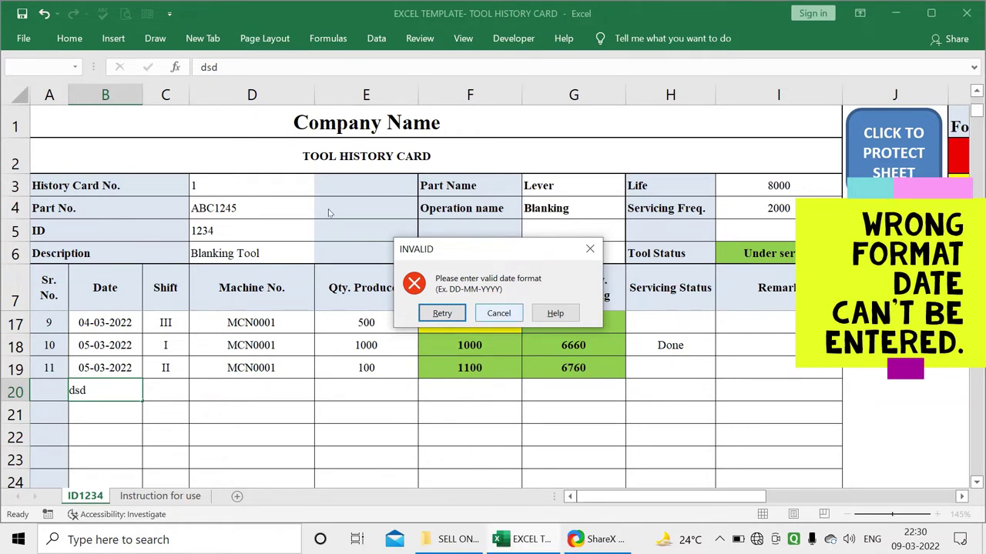
pyautogui.press('Escape')
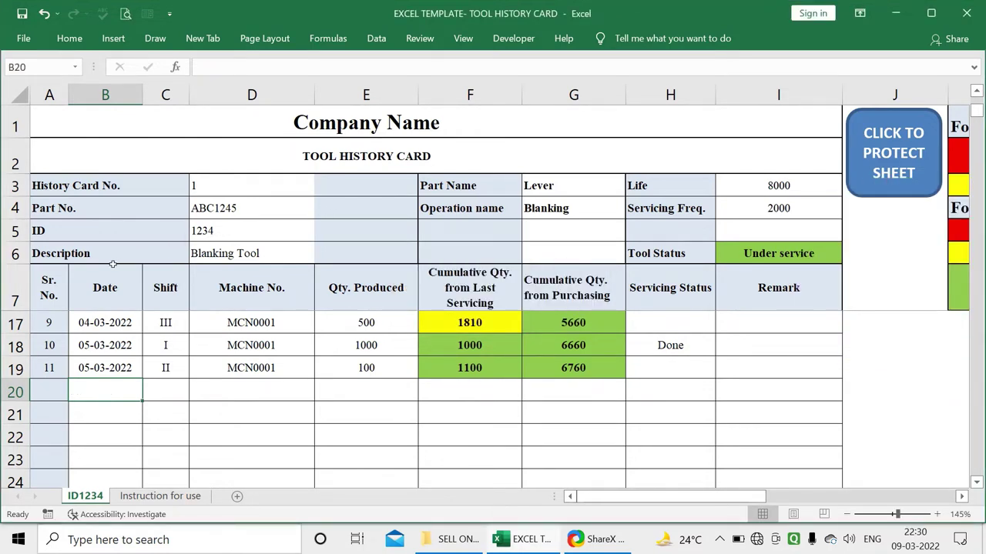
# Preview the row 20 Shift dropdown options I and II without choosing one.
pyautogui.press('Tab')
pyautogui.hotkey('alt', 'Down')
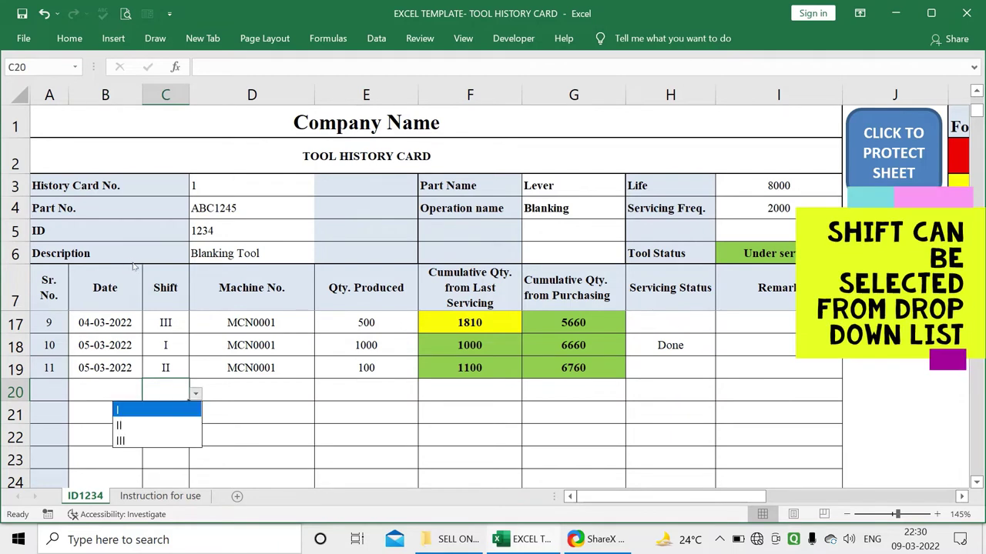
pyautogui.press('Down')
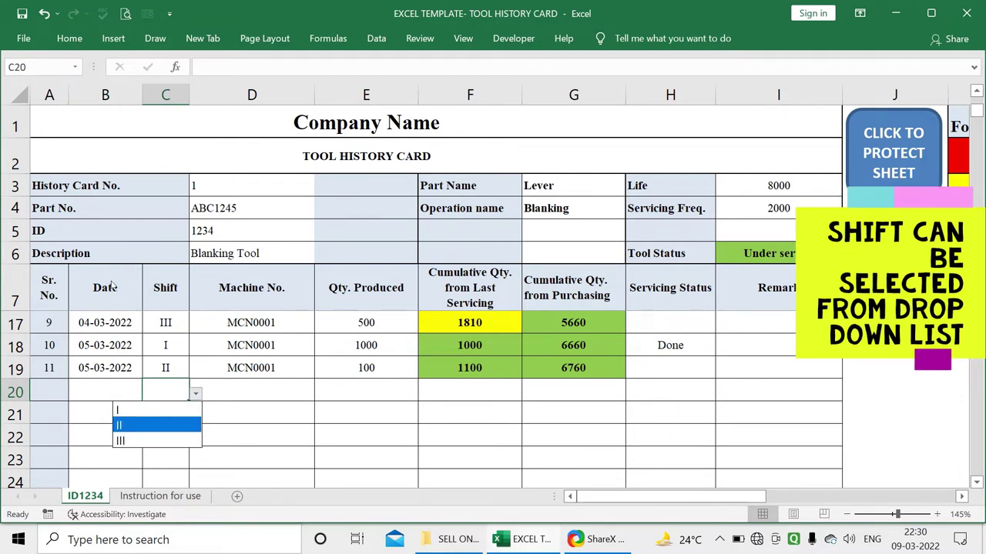
pyautogui.press('Up')
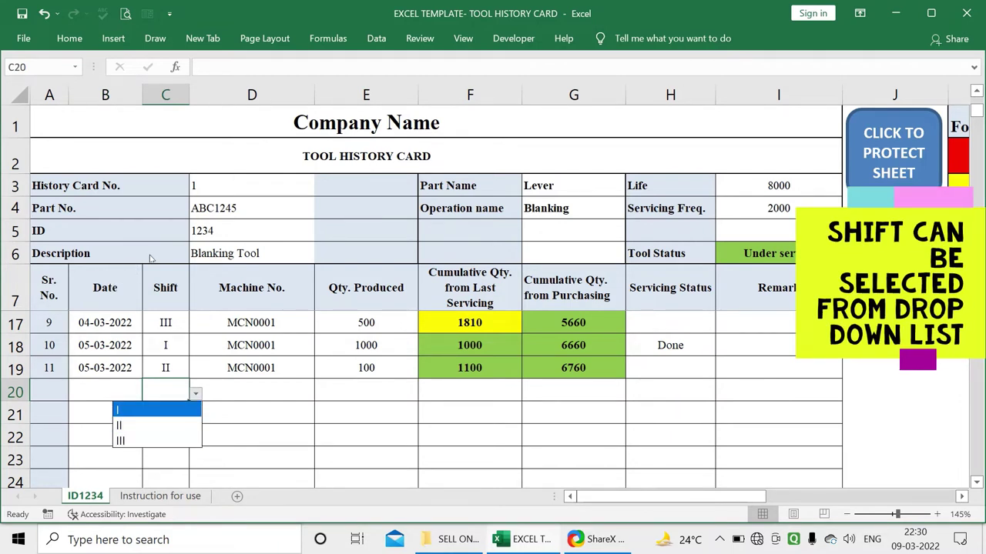
pyautogui.press('Escape')
# Select the Machine No. and Qty. Produced cells in the log.
pyautogui.press('Tab')
pyautogui.press('Up')
pyautogui.hotkey('shift', 'Down')
pyautogui.hotkey('shift', 'Down')
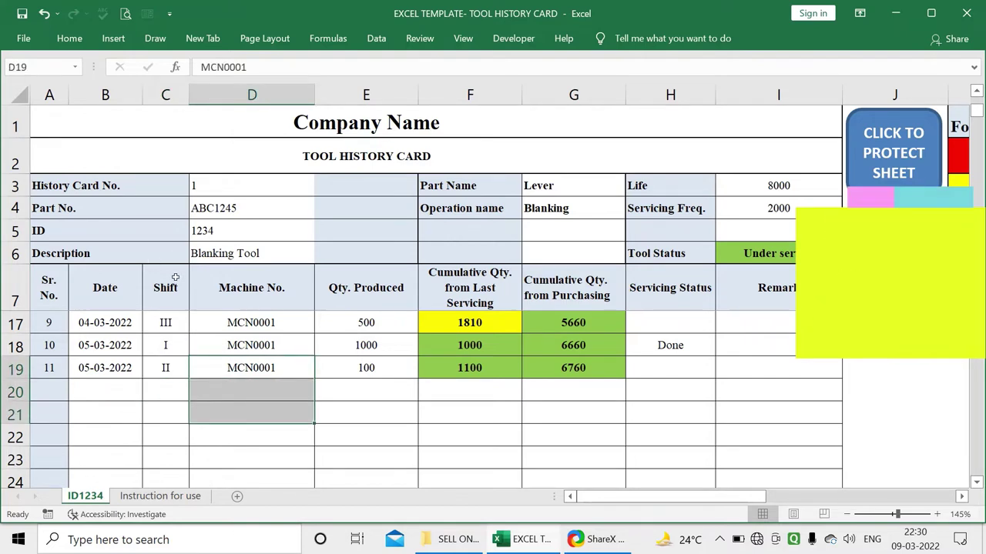
pyautogui.press('Right')
pyautogui.press('Up')
pyautogui.hotkey('shift', 'Down')
pyautogui.hotkey('shift', 'Down')
pyautogui.hotkey('shift', 'Down')
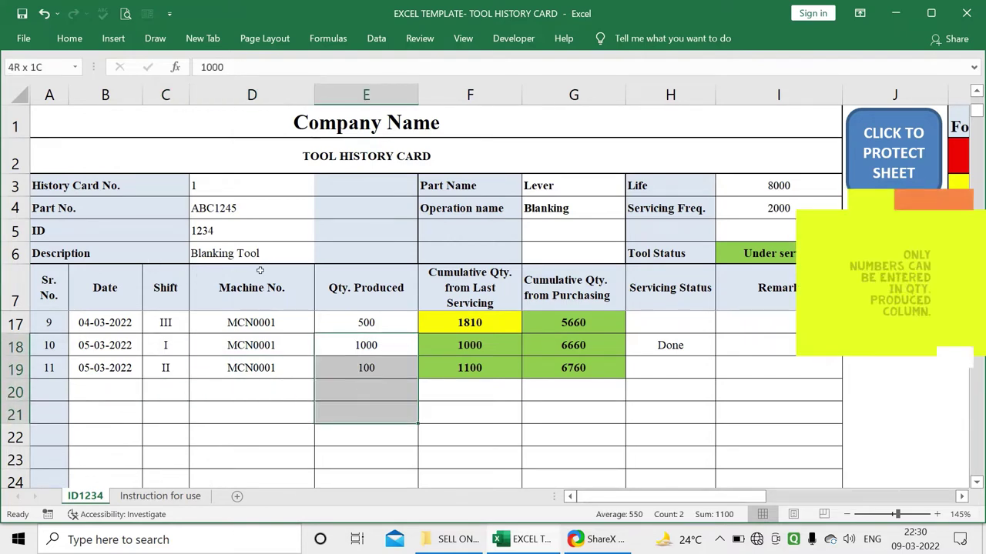
# Test quantity validation with 'sad' in E19, cancelling so 100 is restored.
pyautogui.press('Down')
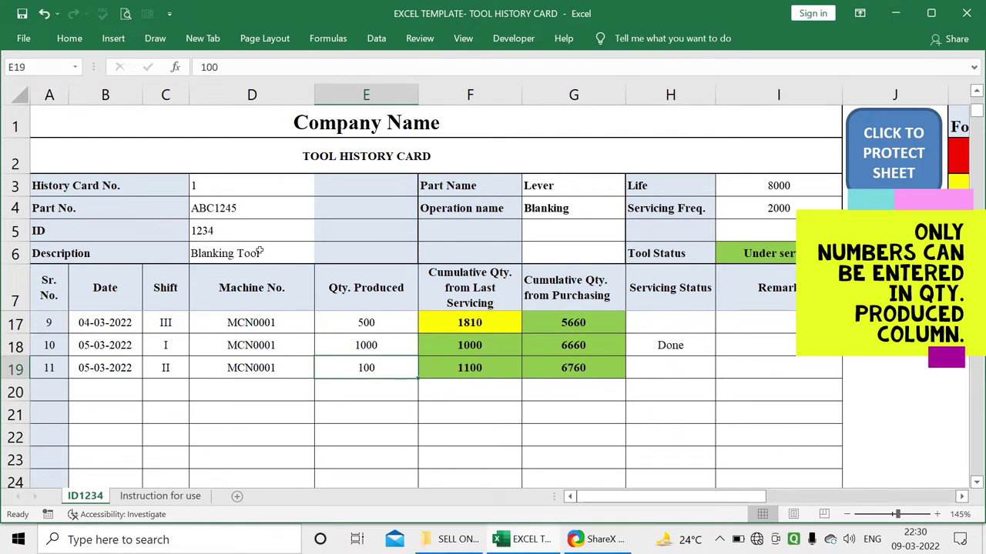
pyautogui.write('sad')
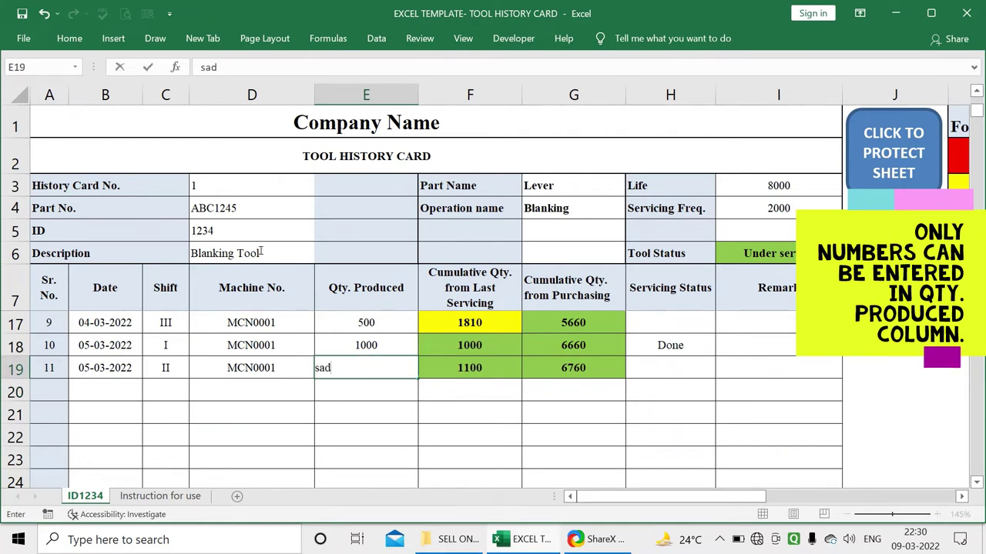
pyautogui.press('Return')
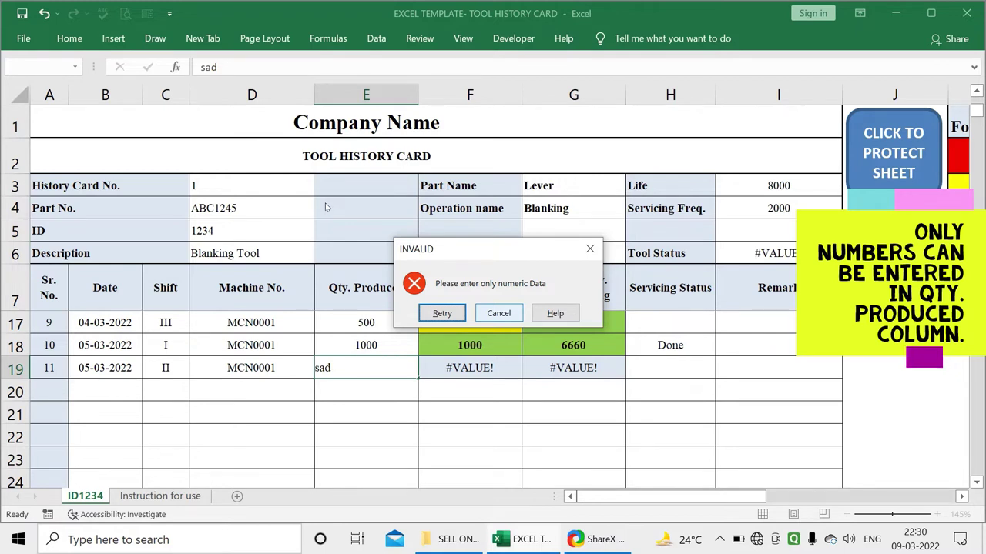
pyautogui.press('Tab')
pyautogui.press('Return')
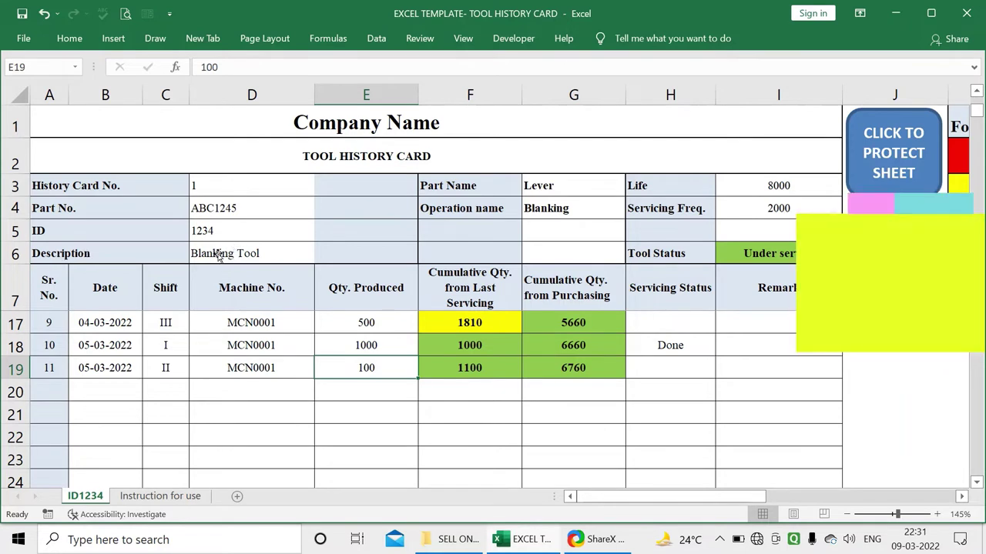
# Replace E19's quantity with 150 and check the Sr. No. formula in A19.
pyautogui.press('Delete')
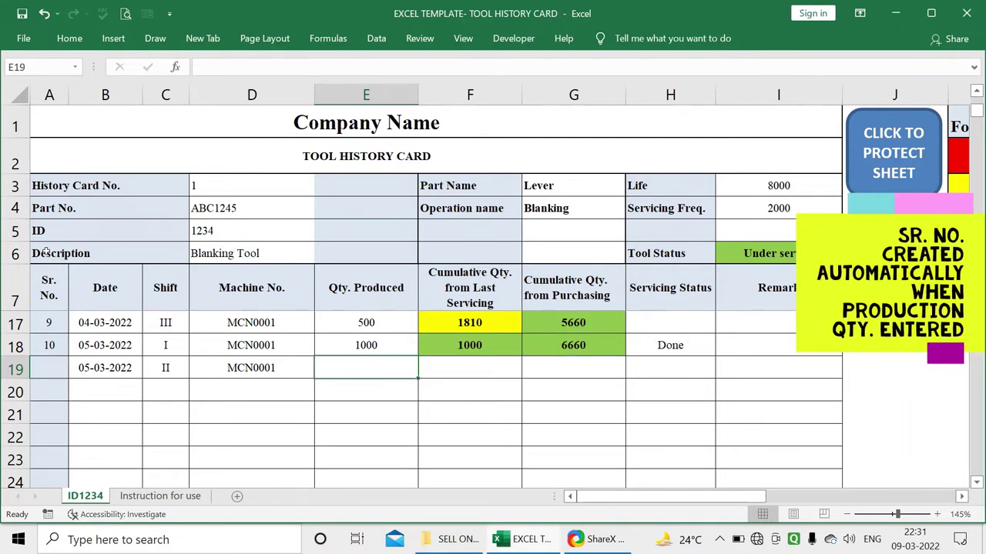
pyautogui.press('Home')
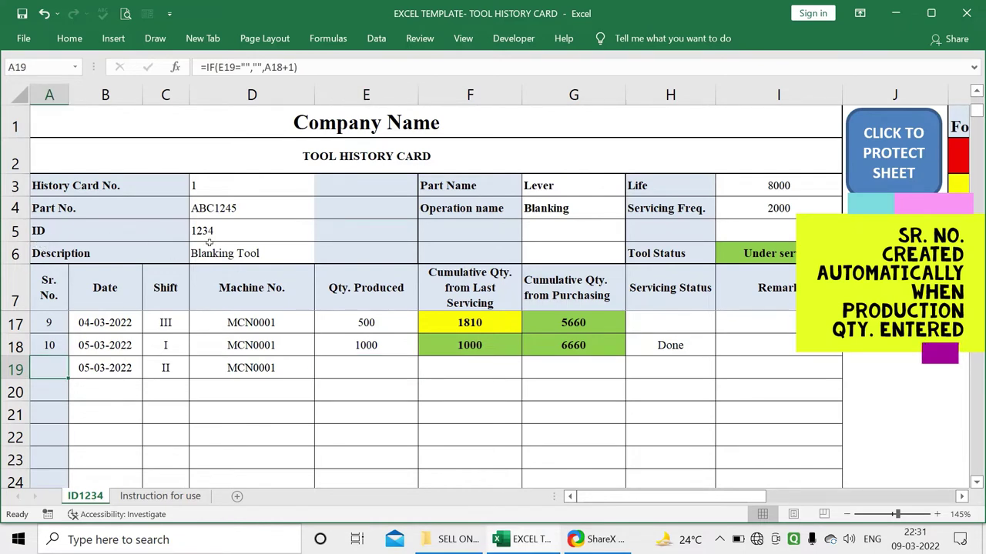
pyautogui.press('Right')
pyautogui.press('Right')
pyautogui.press('Right')
pyautogui.write('150')
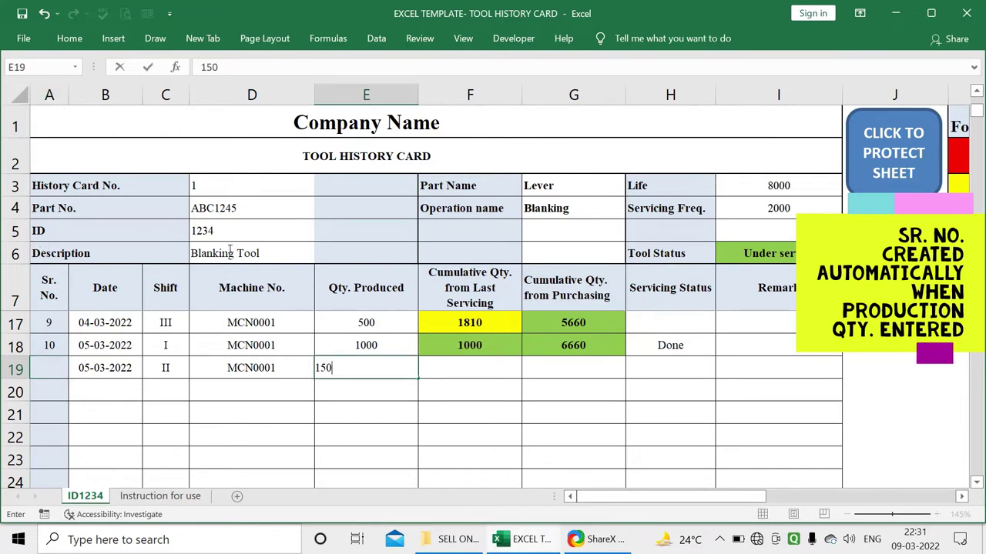
pyautogui.press('Return')
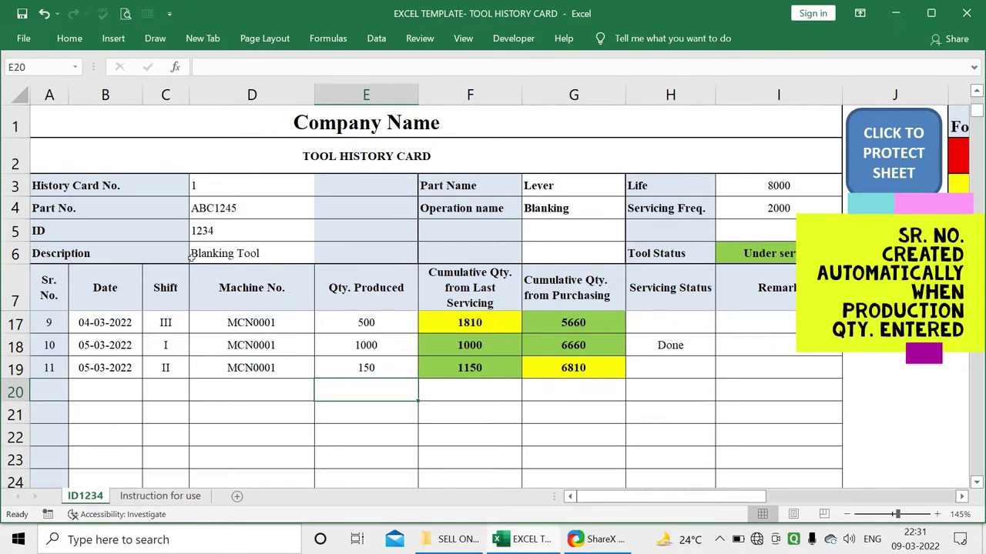
pyautogui.press('Up')
pyautogui.hotkey('shift', 'Left')
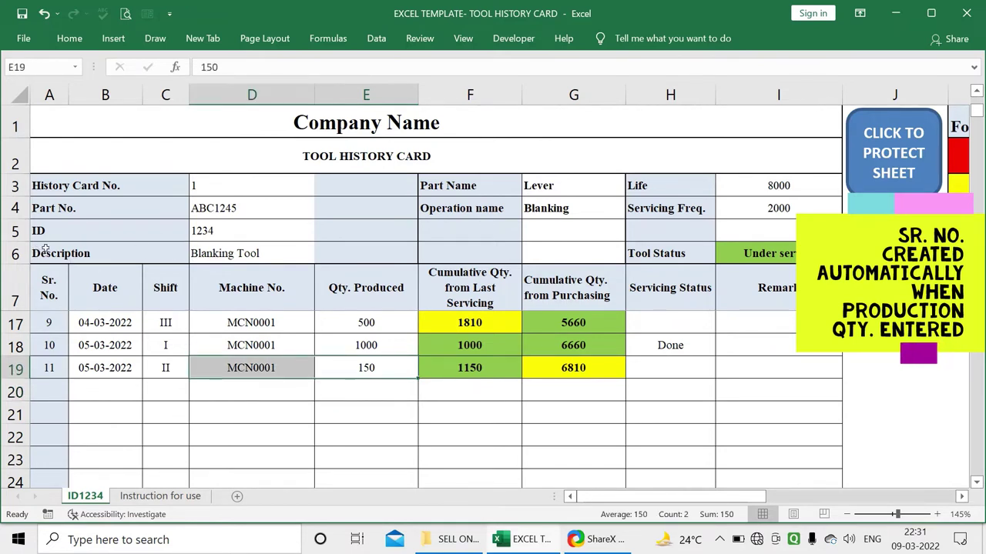
pyautogui.press('Home')
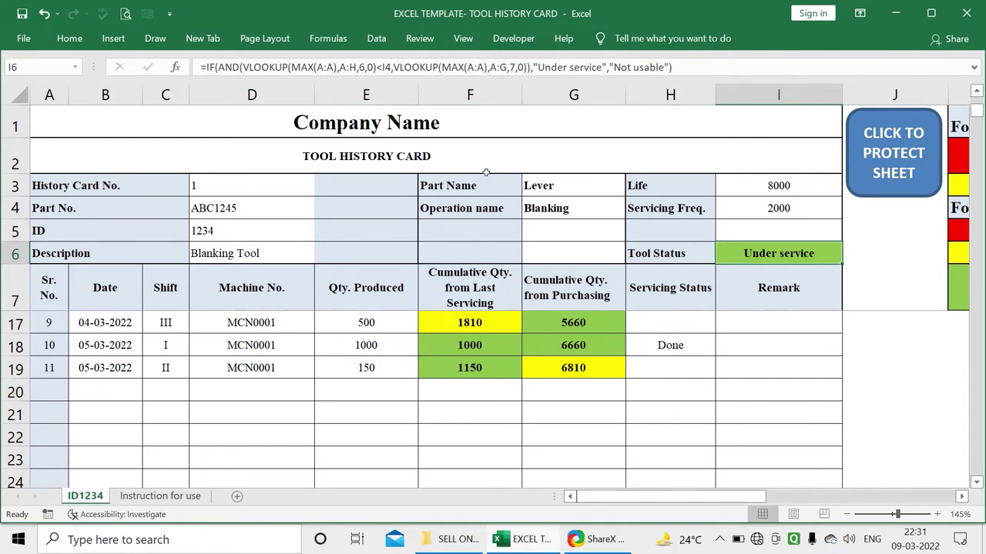
pyautogui.hscroll(3, 517, 336)
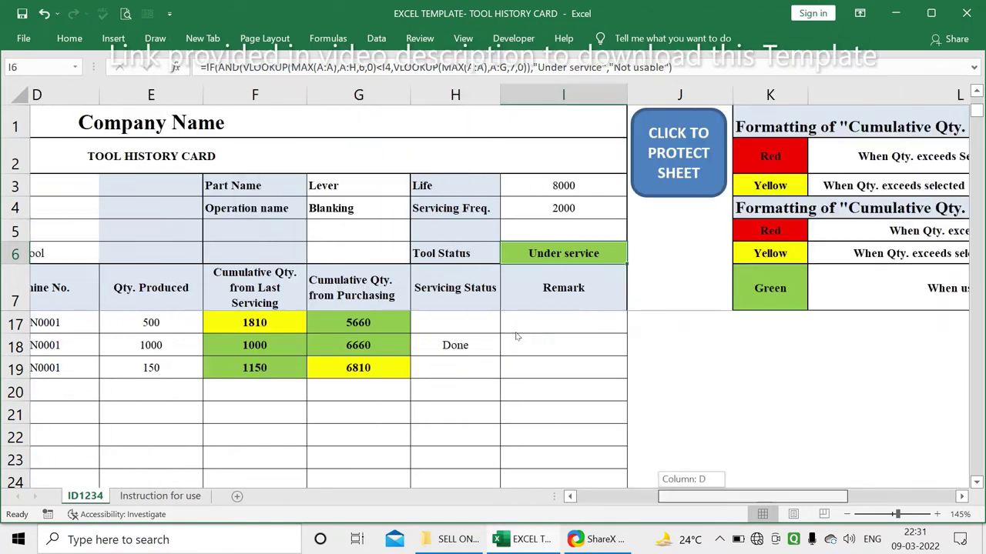
pyautogui.hscroll(3, 523, 332)
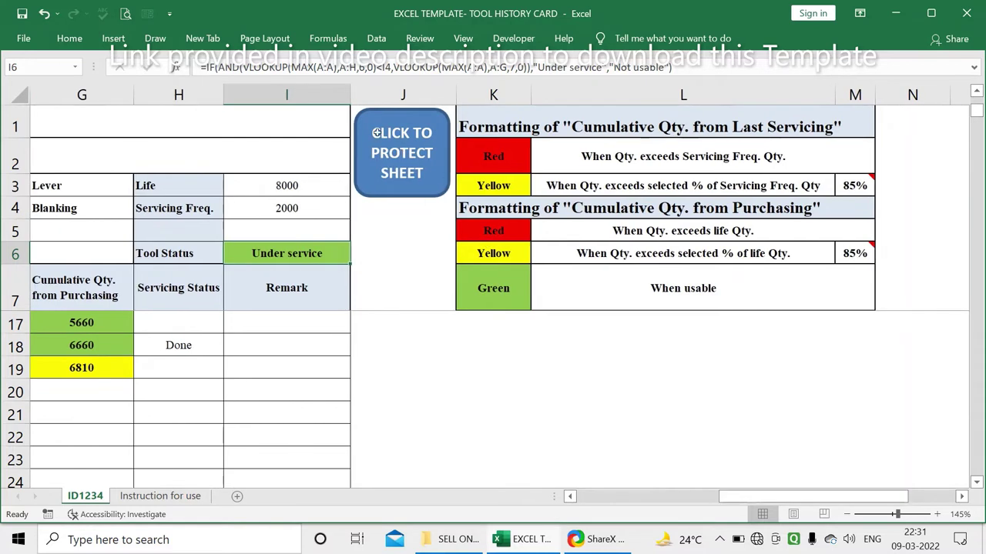
pyautogui.moveTo(466, 127); pyautogui.dragTo(495, 160)
pyautogui.hotkey('shift', 'Down')
pyautogui.hotkey('shift', 'Down')
pyautogui.hotkey('shift', 'Down')
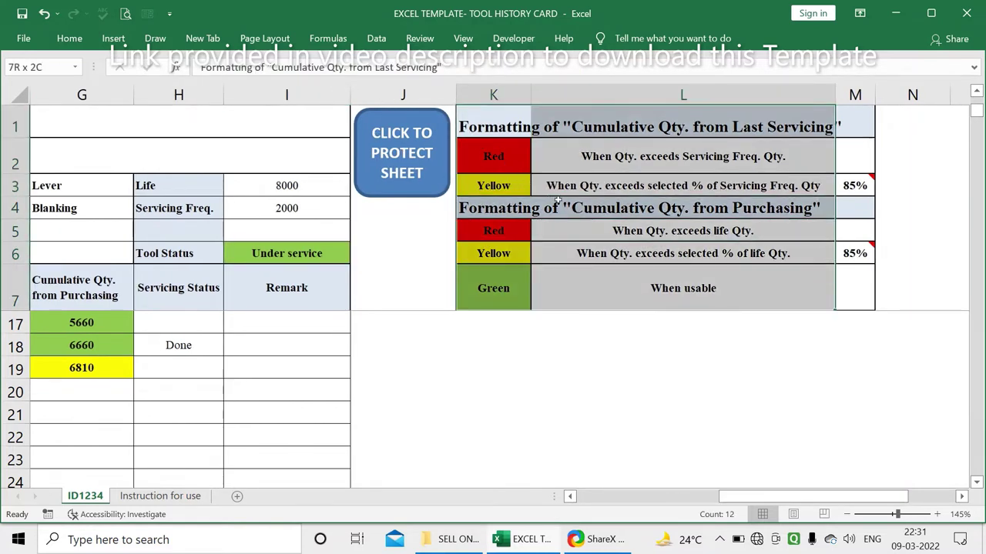
pyautogui.hotkey('shift', 'Right')
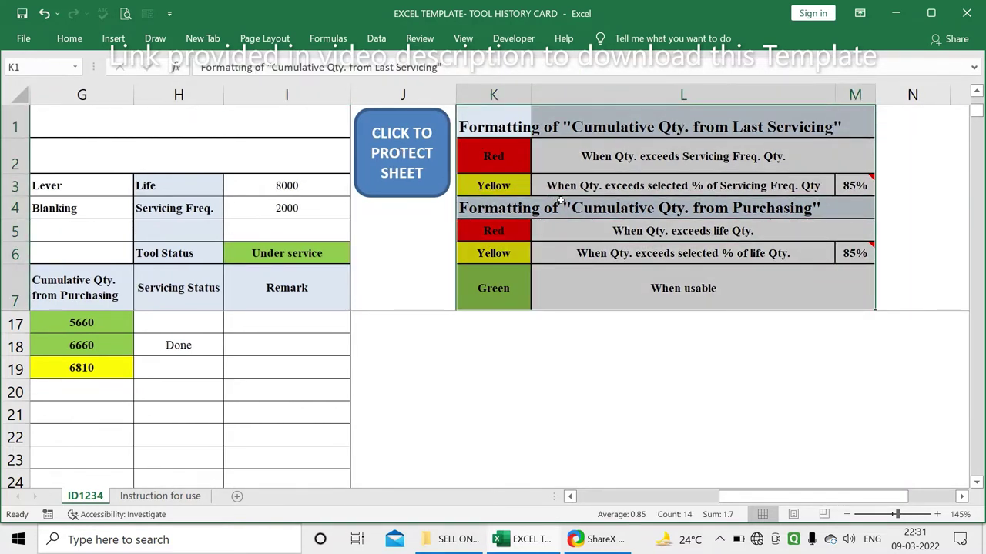
pyautogui.click(543, 186)
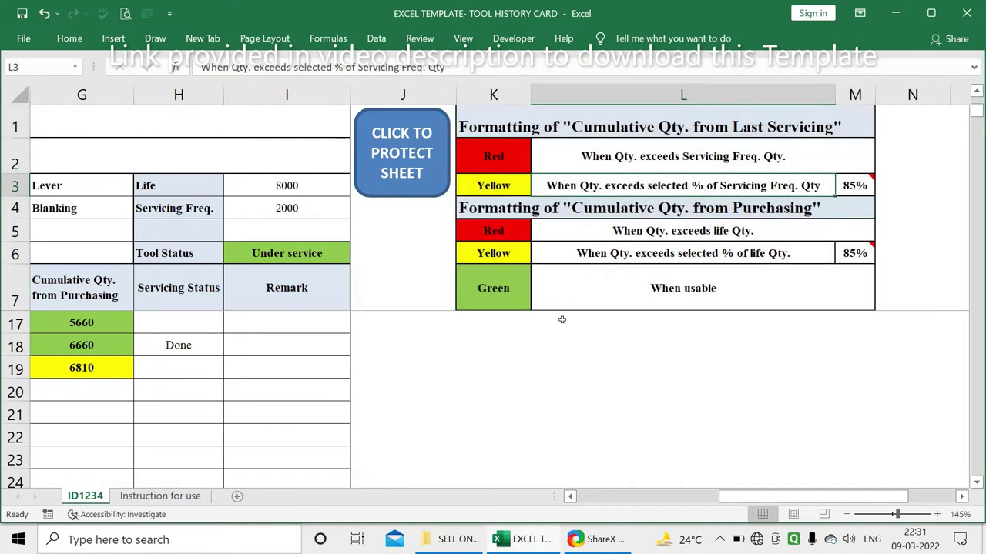
pyautogui.hscroll(-3, 561, 338)
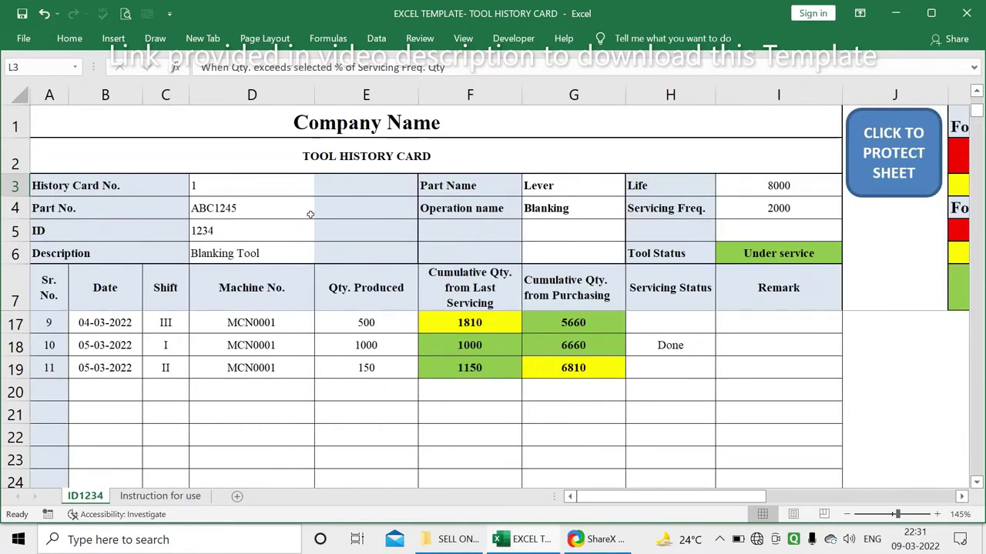
pyautogui.moveTo(470, 323); pyautogui.dragTo(573, 368)
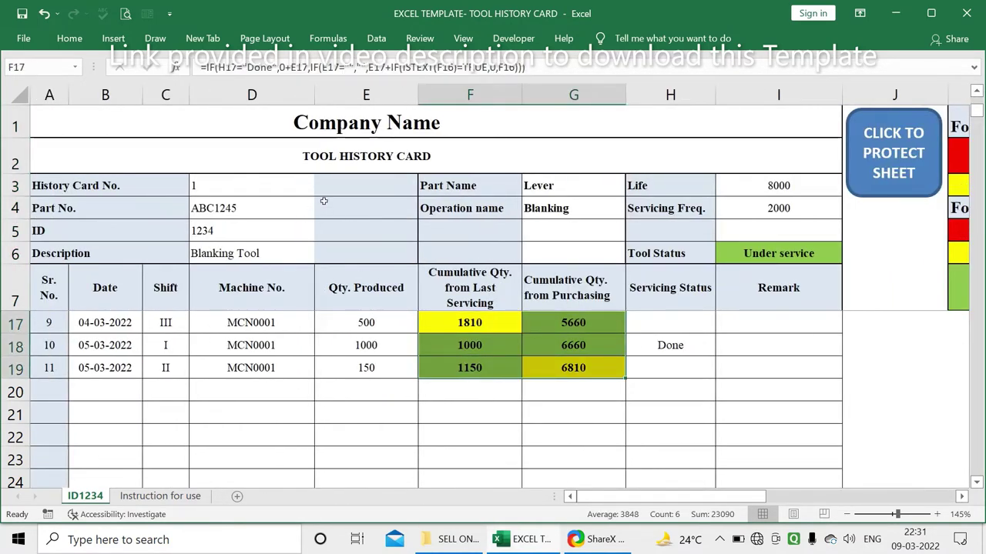
pyautogui.press('Up')
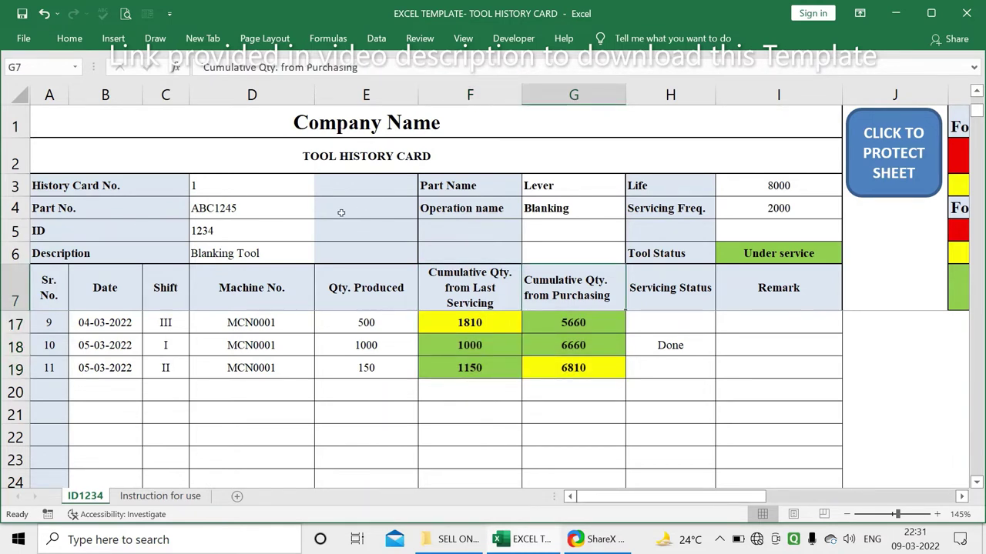
pyautogui.press('Down')
pyautogui.hotkey('shift', 'Down')
pyautogui.hotkey('shift', 'Down')
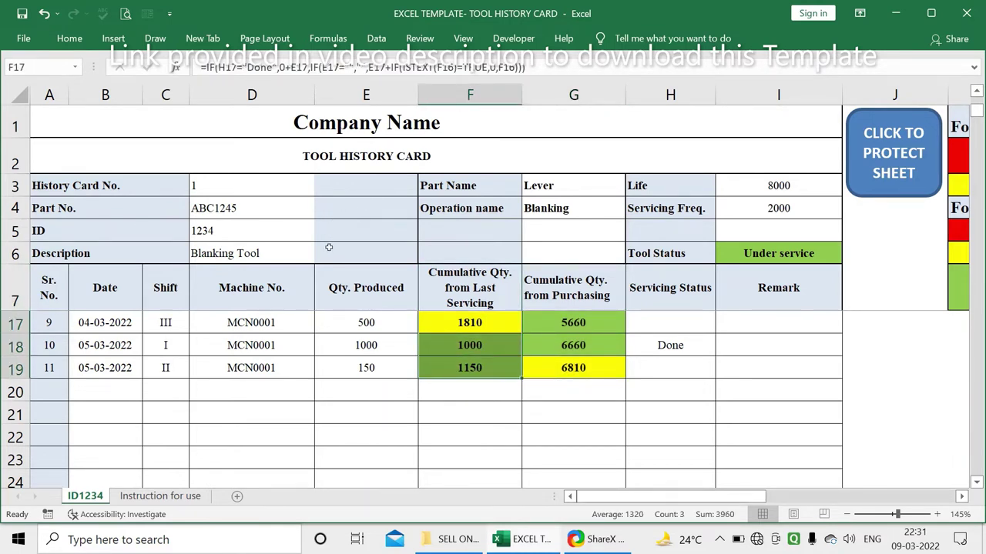
pyautogui.hotkey('ctrl', 'Up')
pyautogui.hotkey('shift', 'Down')
pyautogui.hotkey('shift', 'Down')
pyautogui.hotkey('shift', 'Down')
pyautogui.hotkey('shift', 'Down')
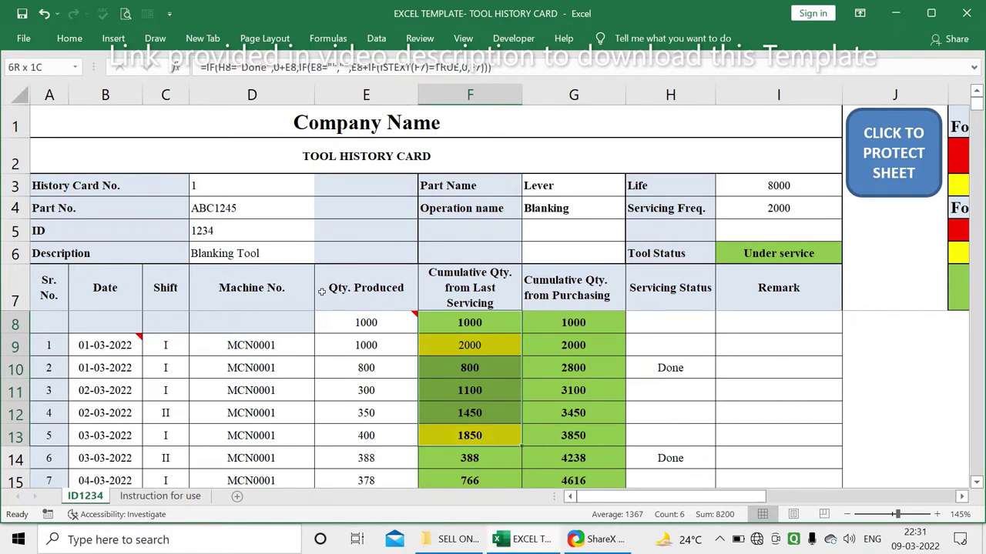
pyautogui.press('Right')
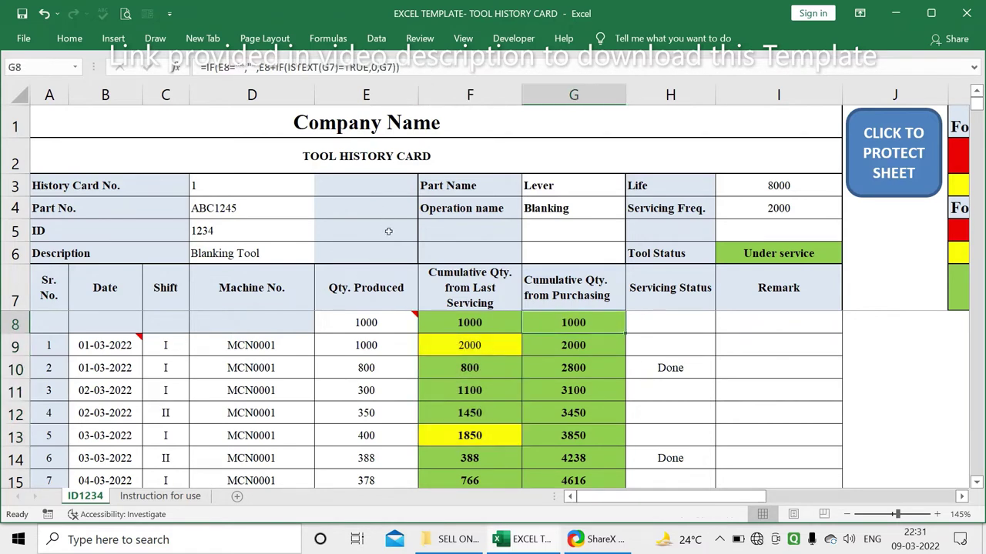
pyautogui.hotkey('shift', 'Down')
pyautogui.hotkey('shift', 'Down')
pyautogui.hotkey('shift', 'Down')
pyautogui.hotkey('shift', 'Down')
pyautogui.hotkey('shift', 'Down')
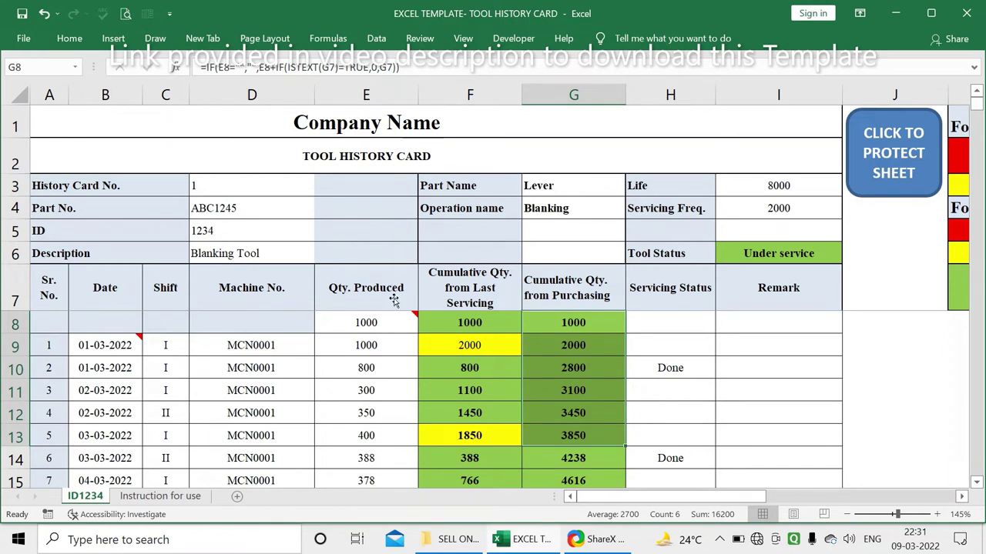
pyautogui.scroll(-2, 401, 298)
pyautogui.press('Down')
pyautogui.press('Down')
pyautogui.press('Down')
pyautogui.hotkey('shift', 'Down')
pyautogui.hotkey('shift', 'Down')
pyautogui.hotkey('shift', 'Down')
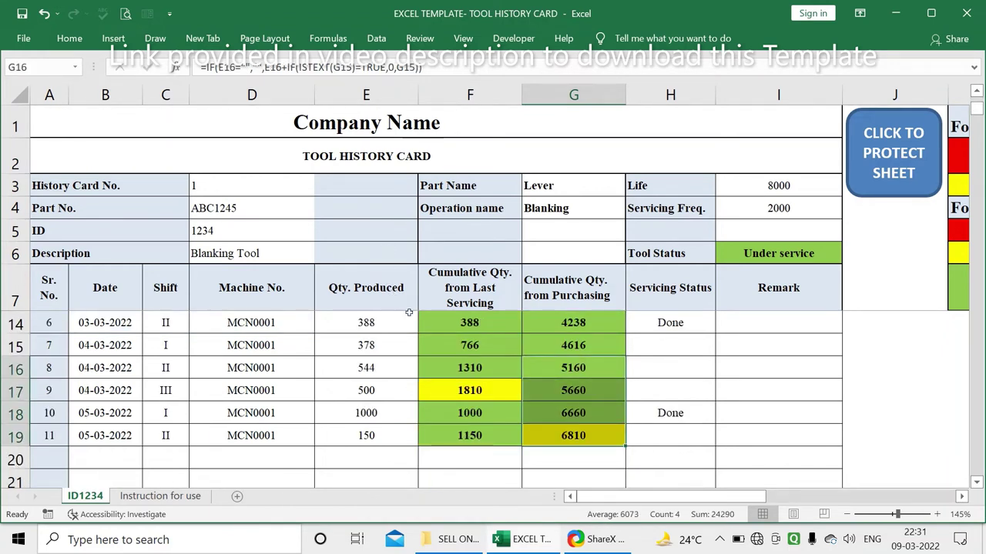
pyautogui.scroll(2, 332, 290)
pyautogui.press('Up')
pyautogui.press('Up')
pyautogui.press('Up')
pyautogui.press('Left')
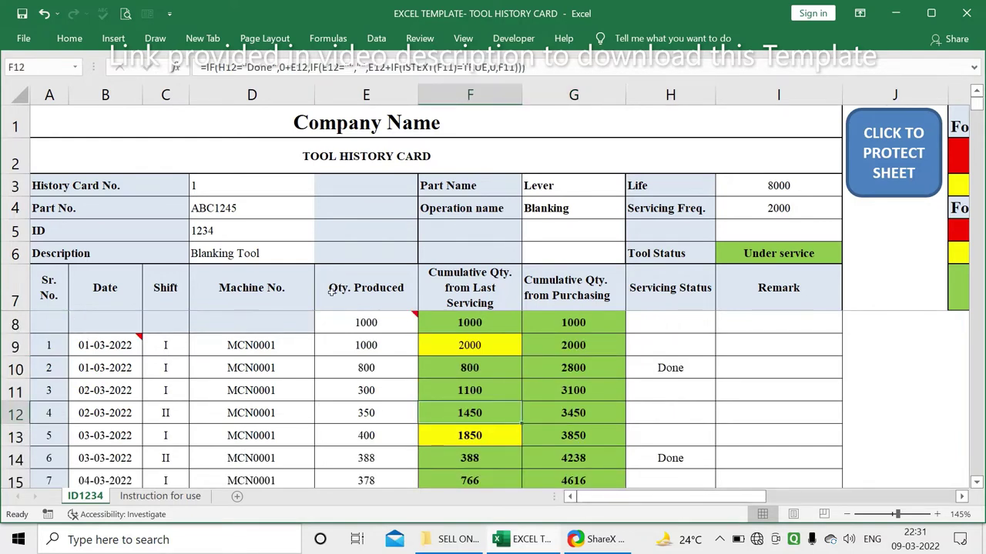
pyautogui.press('Down')
pyautogui.scroll(-2, 366, 294)
pyautogui.scroll(1, 393, 296)
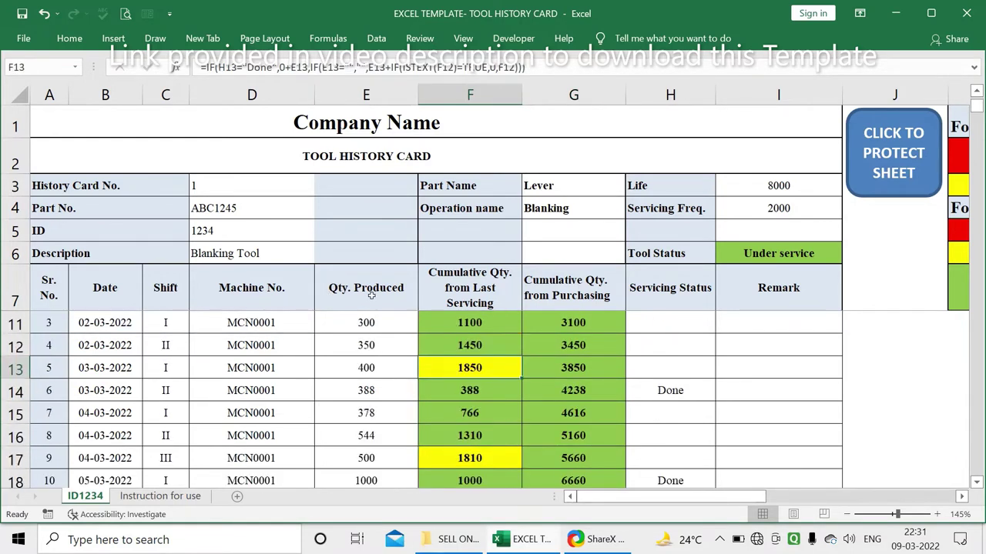
pyautogui.scroll(-1, 394, 296)
pyautogui.hscroll(2, 477, 323)
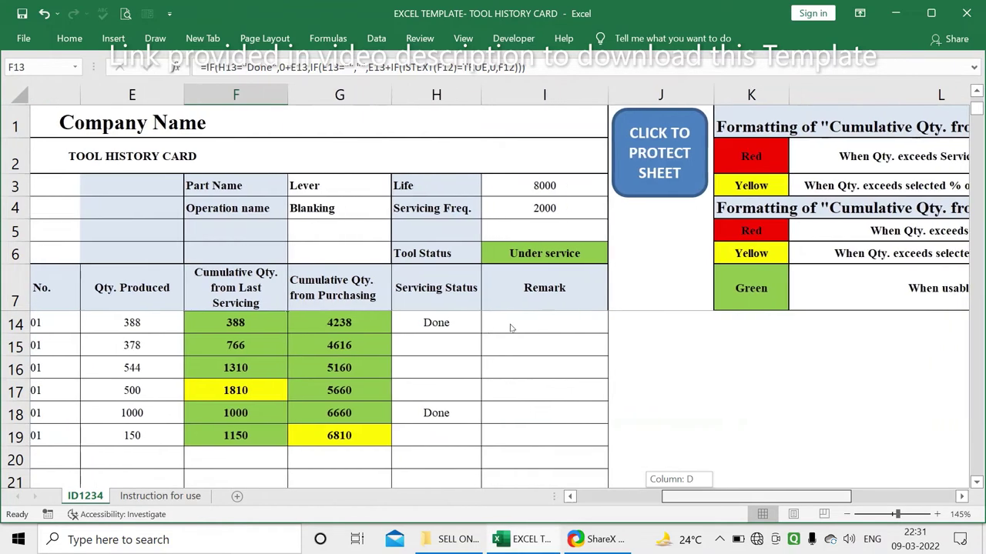
pyautogui.hscroll(2, 521, 323)
pyautogui.hscroll(1, 521, 323)
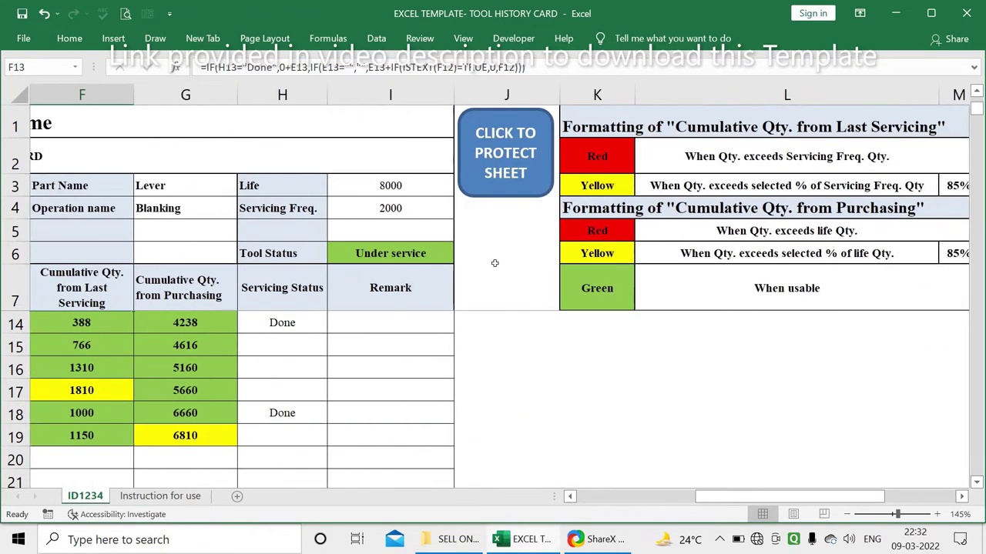
pyautogui.moveTo(82, 345); pyautogui.dragTo(82, 435)
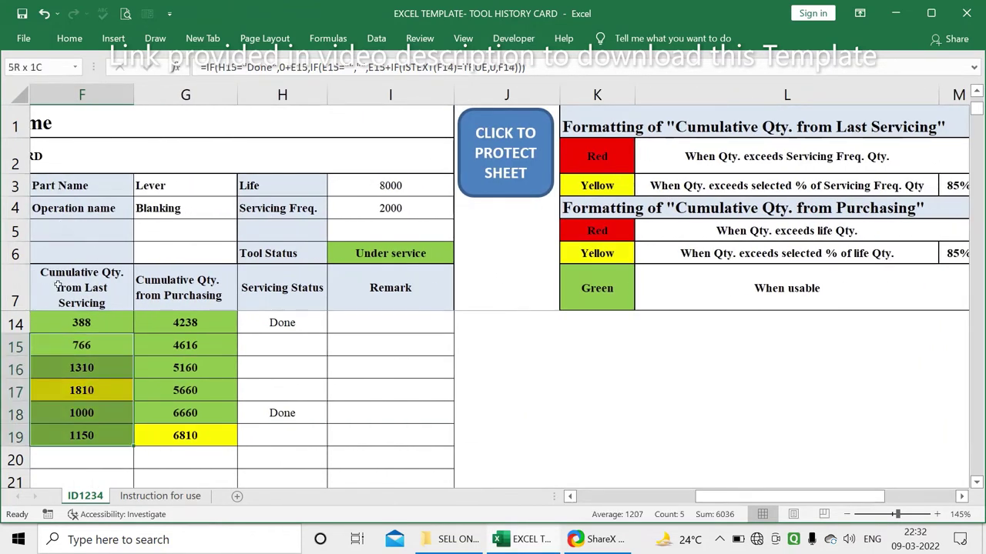
pyautogui.click(786, 156)
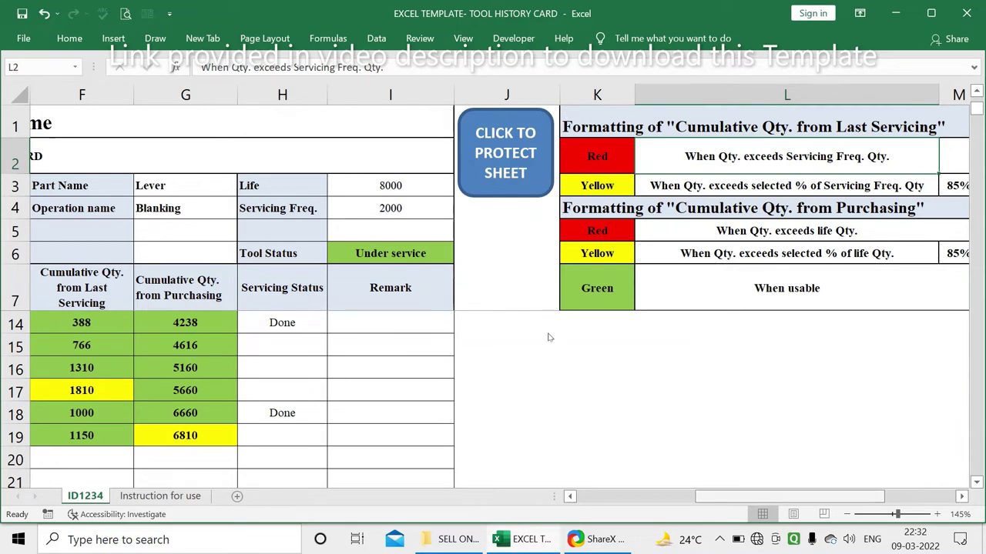
pyautogui.hscroll(-1, 539, 336)
pyautogui.hscroll(-4, 455, 337)
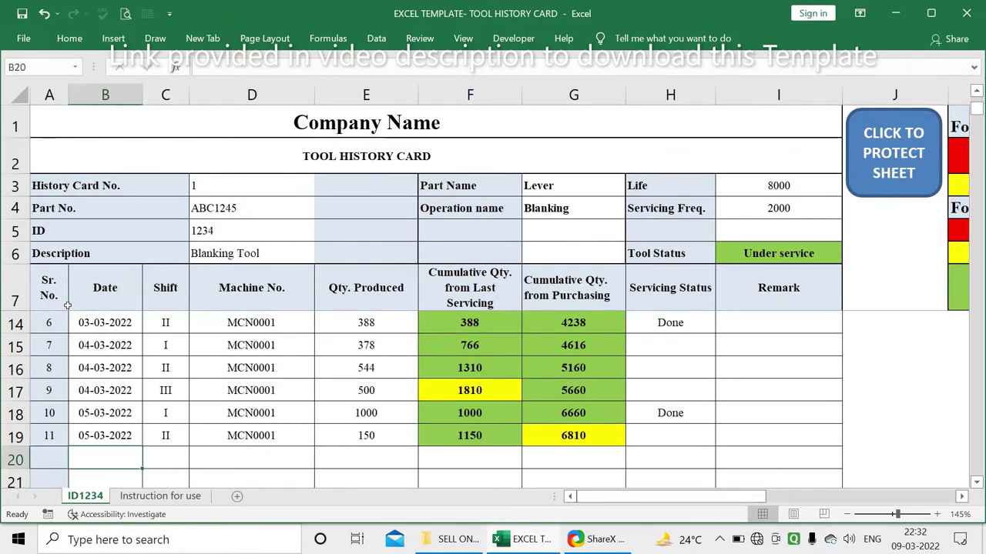
# Fill row 20 with date 06-03-2022, shift I and machine MCN0001, then begin the quantity entry.
pyautogui.write('06-03-2')
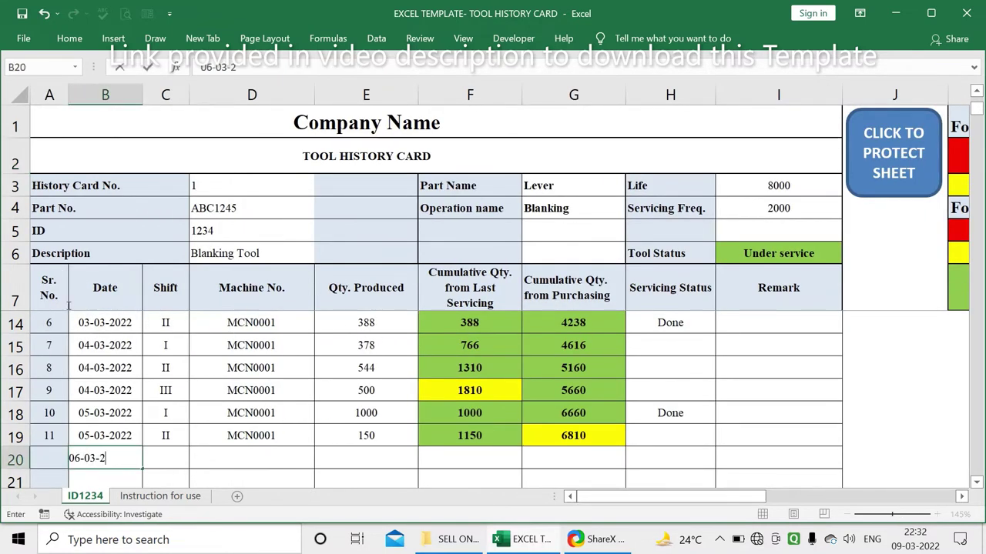
pyautogui.write('022')
pyautogui.press('Tab')
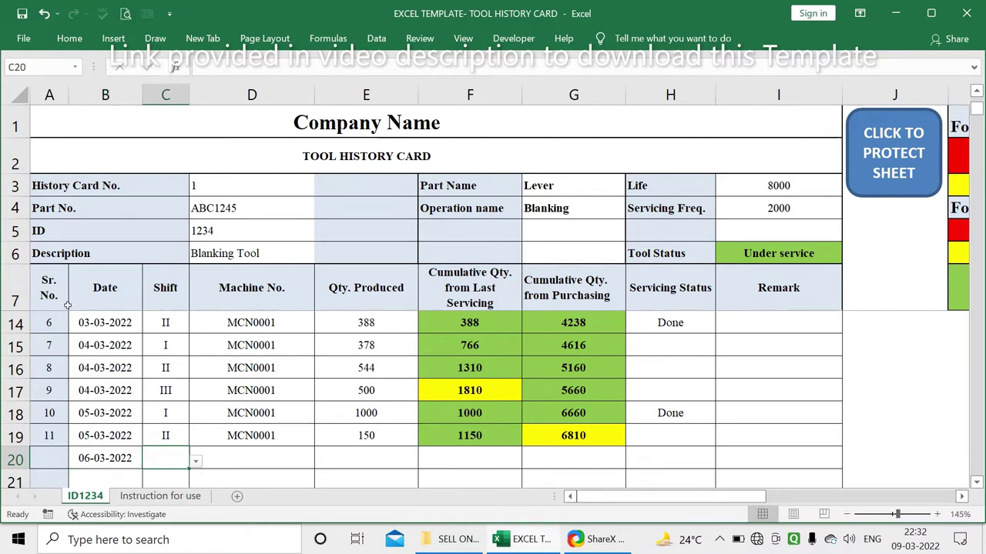
pyautogui.hotkey('alt', 'Down')
pyautogui.press('Return')
pyautogui.press('Tab')
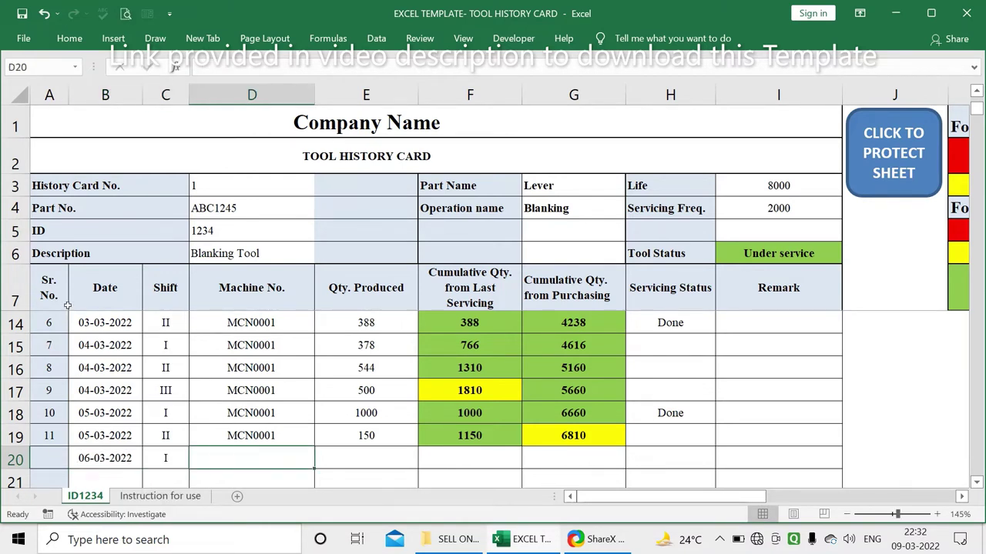
pyautogui.write('mc')
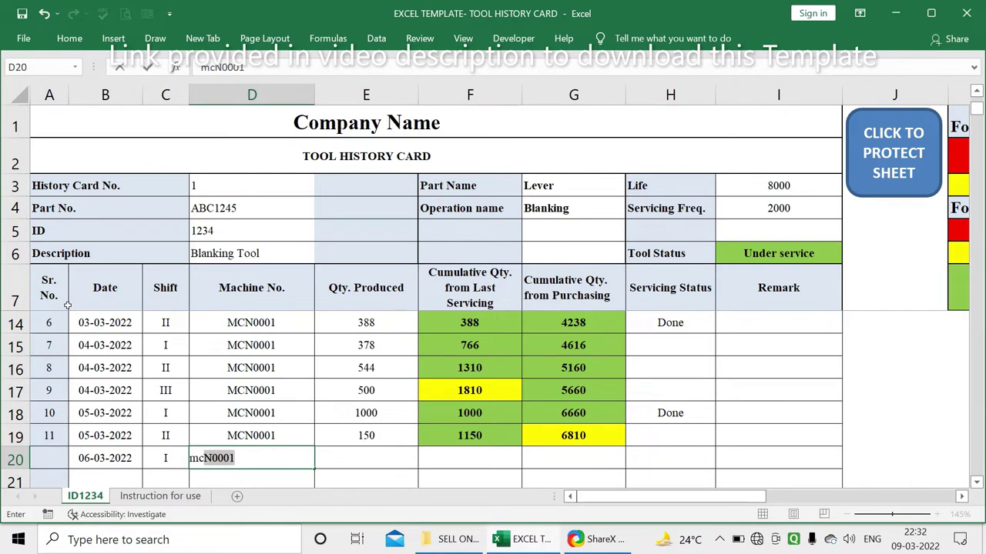
pyautogui.press('Tab')
pyautogui.write('15')
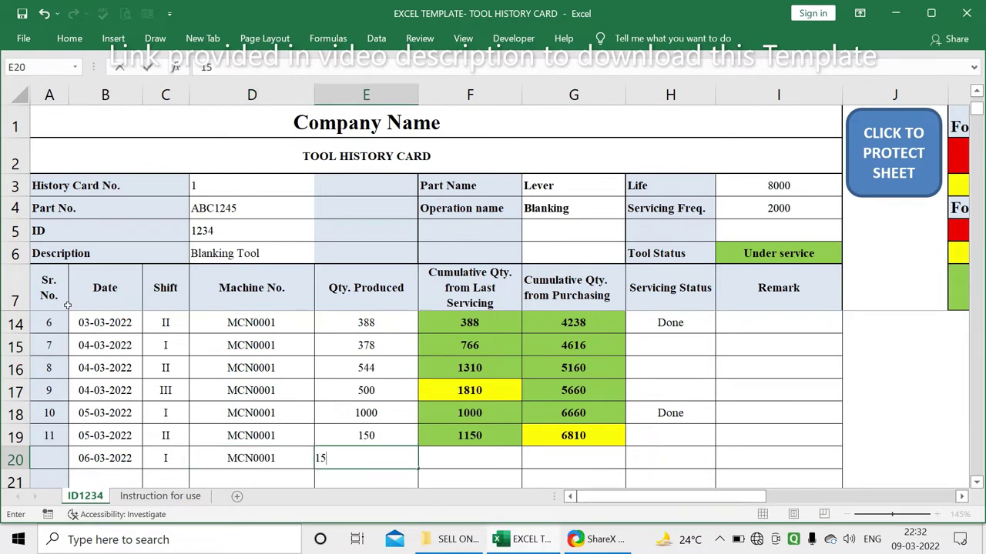
pyautogui.press('BackSpace')
pyautogui.press('BackSpace')
# Finish entering 900 in E20 and view F20's servicing total formula, now 2050.
pyautogui.write('00')
pyautogui.press('Return')
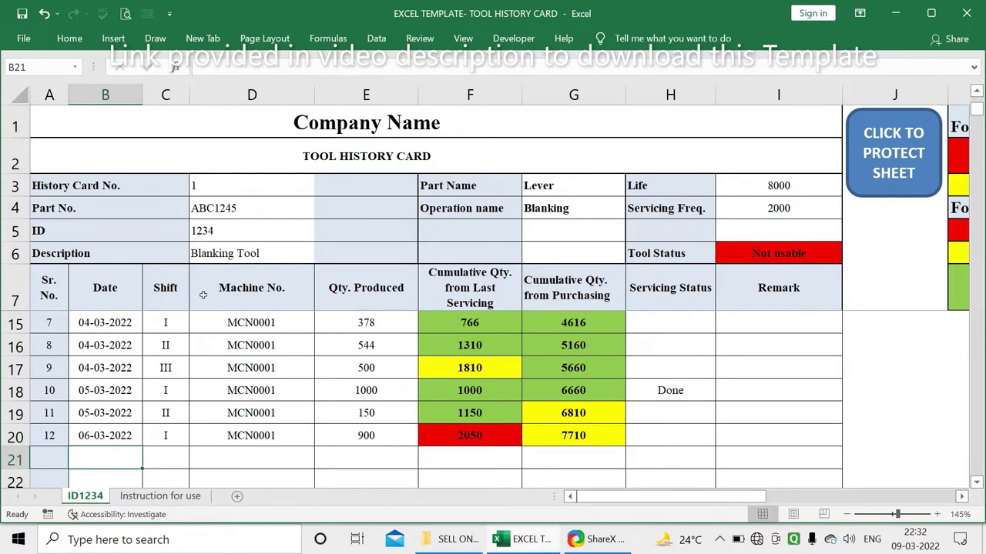
pyautogui.press('Up')
pyautogui.press('Right')
pyautogui.press('Right')
pyautogui.press('Right')
pyautogui.press('Right')
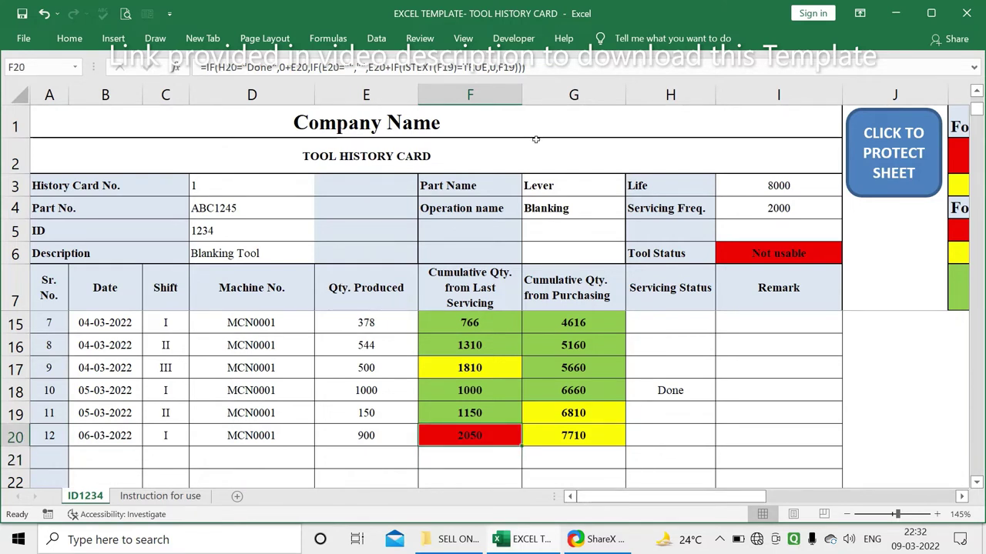
# Check the servicing frequency 2000 in I4 and the Tool Status formula in I6.
pyautogui.press('Up')
pyautogui.press('Up')
pyautogui.press('Up')
pyautogui.press('Right')
pyautogui.press('Right')
pyautogui.press('Right')
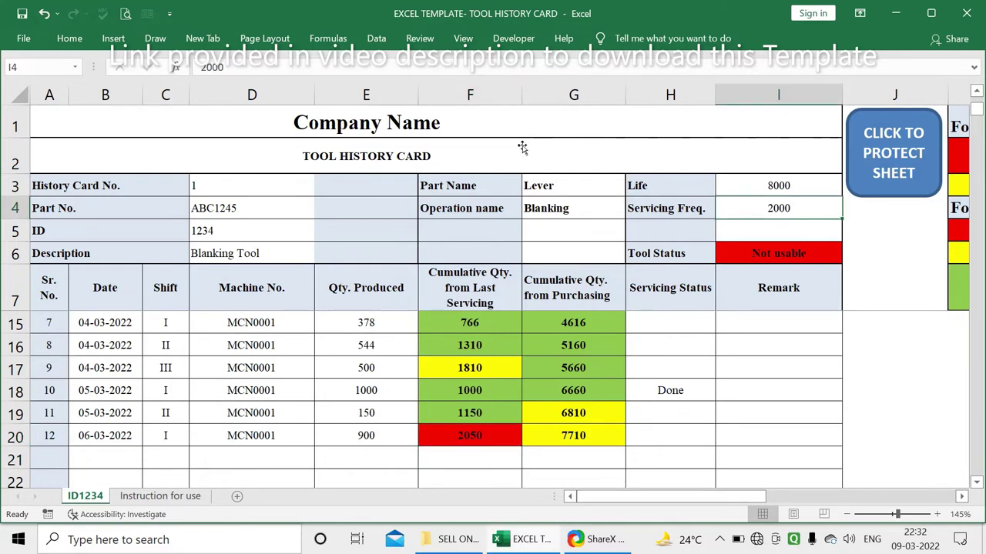
pyautogui.press('Down')
pyautogui.press('Down')
pyautogui.press('Down')
pyautogui.press('Left')
pyautogui.press('Left')
pyautogui.press('Left')
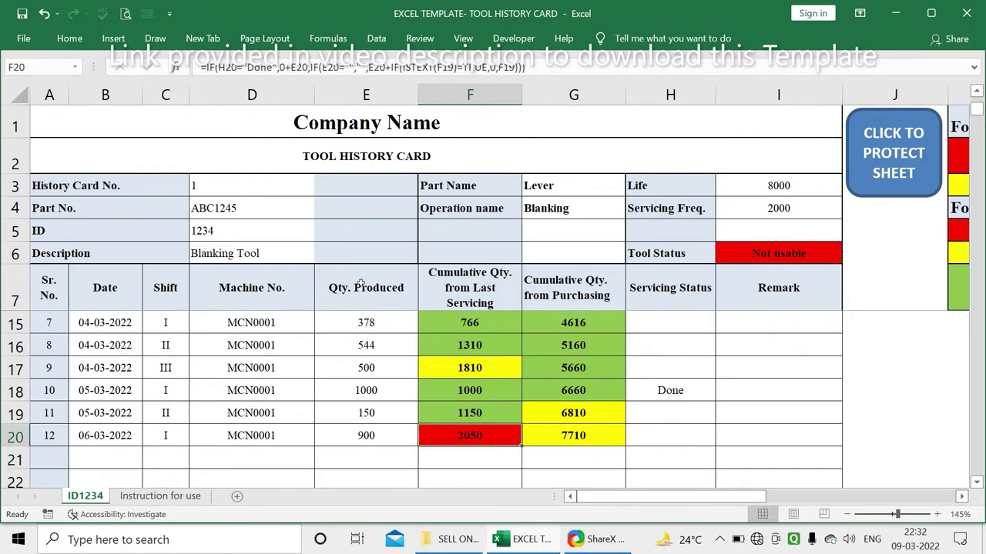
pyautogui.press('Up')
pyautogui.press('Up')
pyautogui.press('Up')
pyautogui.press('Right')
pyautogui.press('Right')
pyautogui.press('Right')
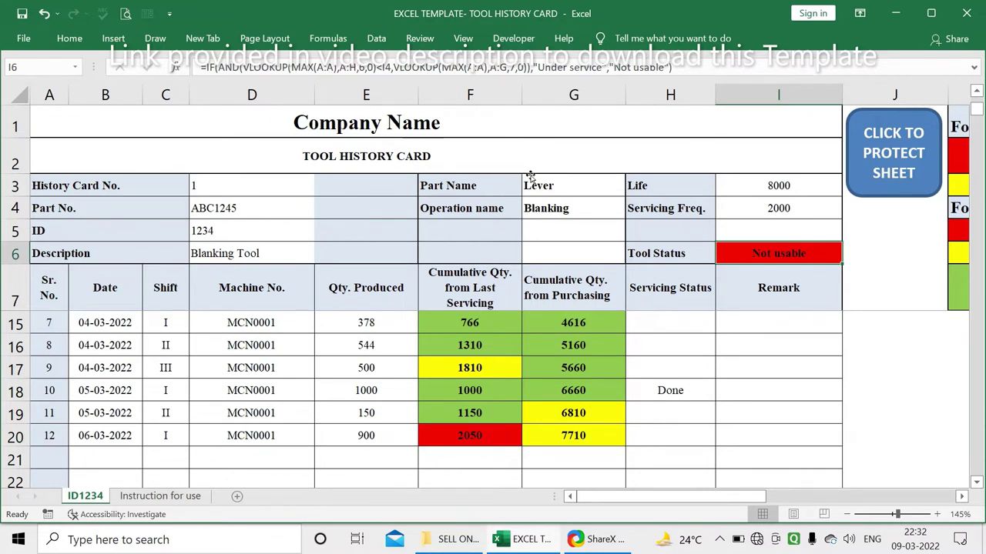
pyautogui.press('Down')
pyautogui.press('Down')
pyautogui.press('Down')
pyautogui.press('Left')
pyautogui.press('Left')
pyautogui.press('Left')
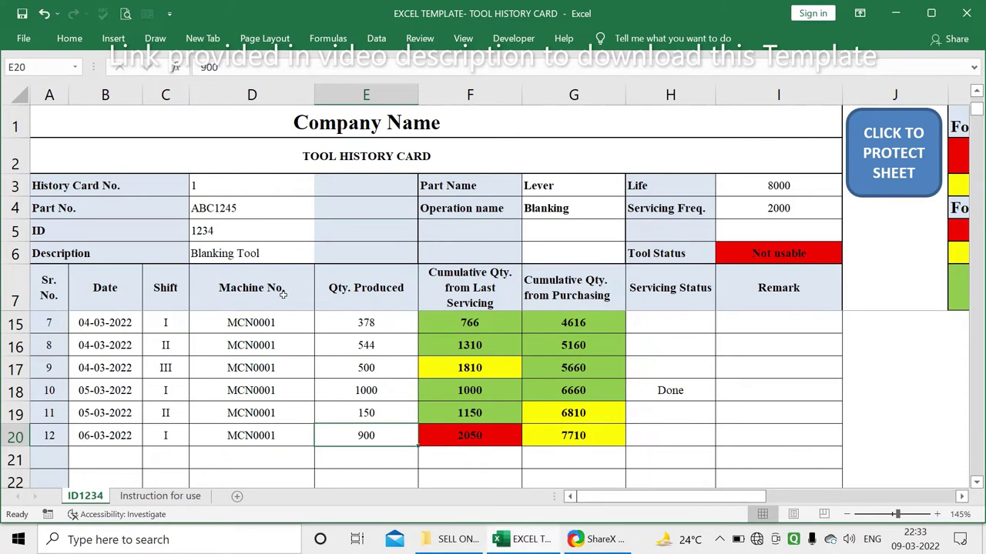
# Change E20 to 800 and view F20's servicing total formula, now 1950.
pyautogui.write('800')
pyautogui.press('Return')
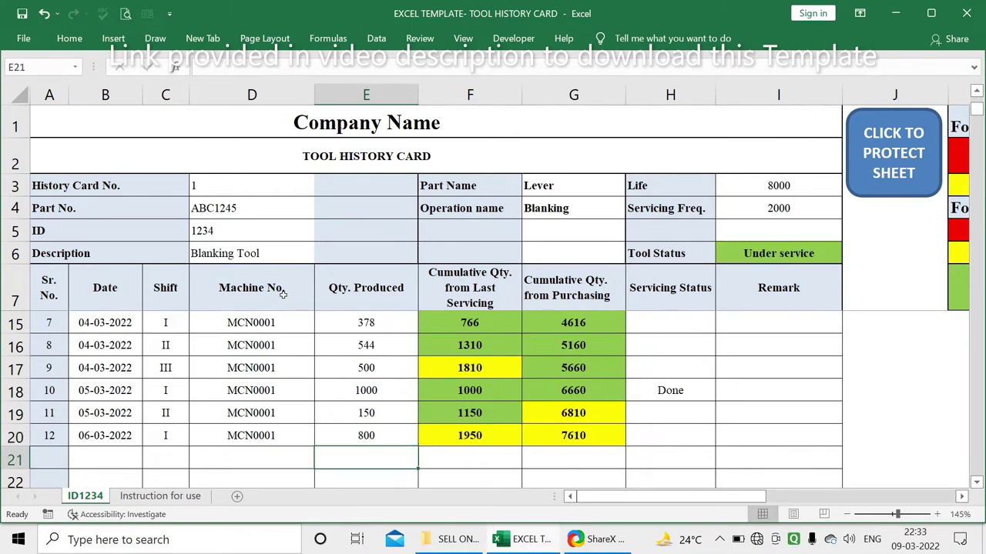
pyautogui.press('Up')
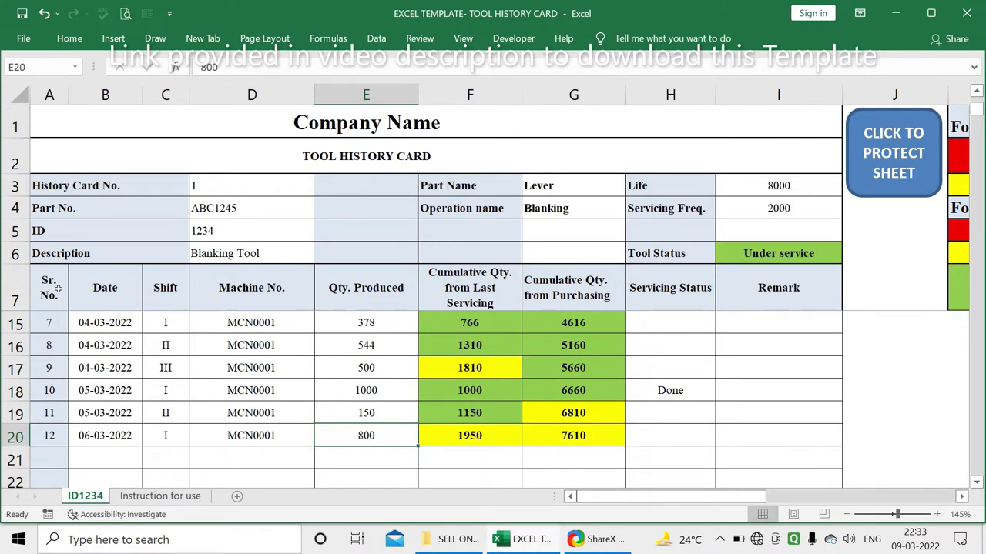
pyautogui.press('Right')
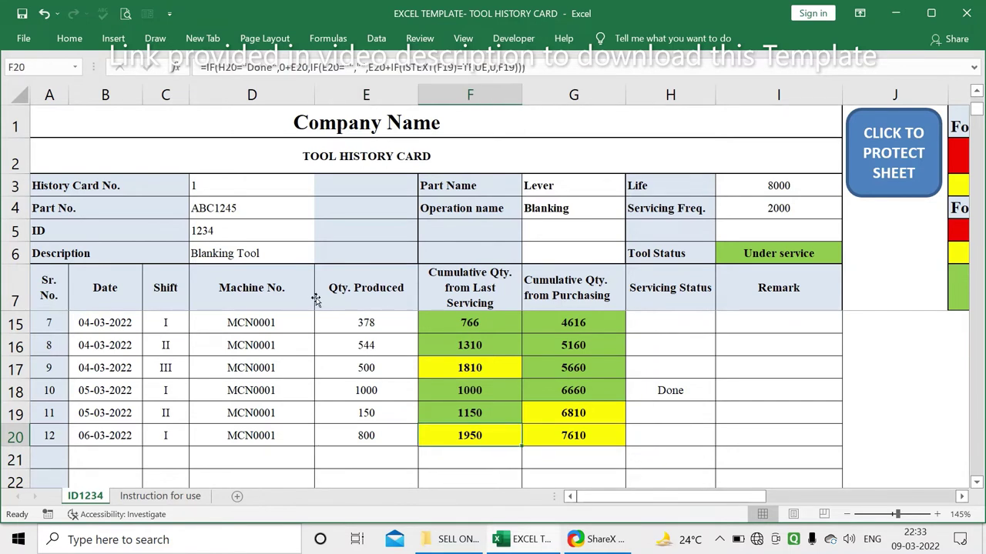
pyautogui.hscroll(-1, 425, 334)
pyautogui.hscroll(1, 449, 331)
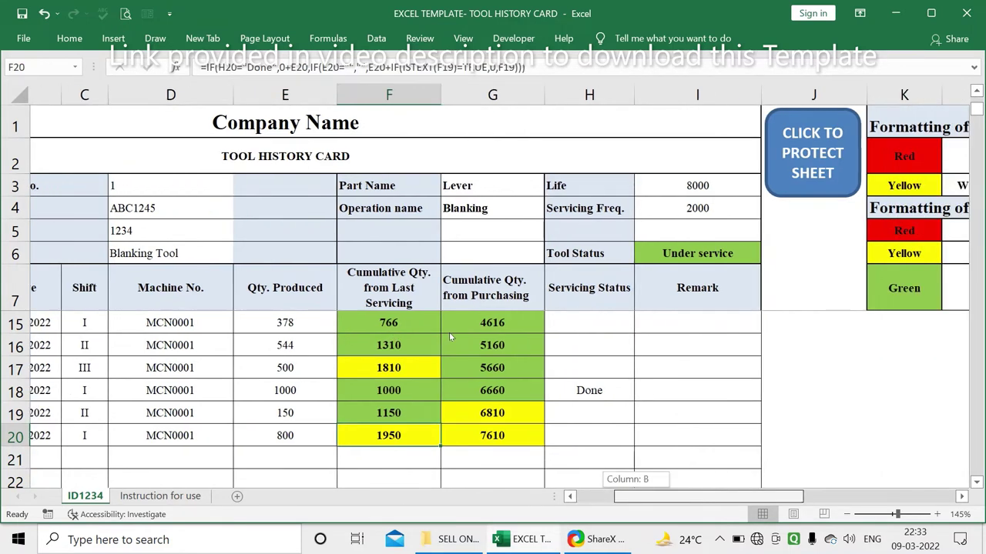
pyautogui.hscroll(1, 449, 332)
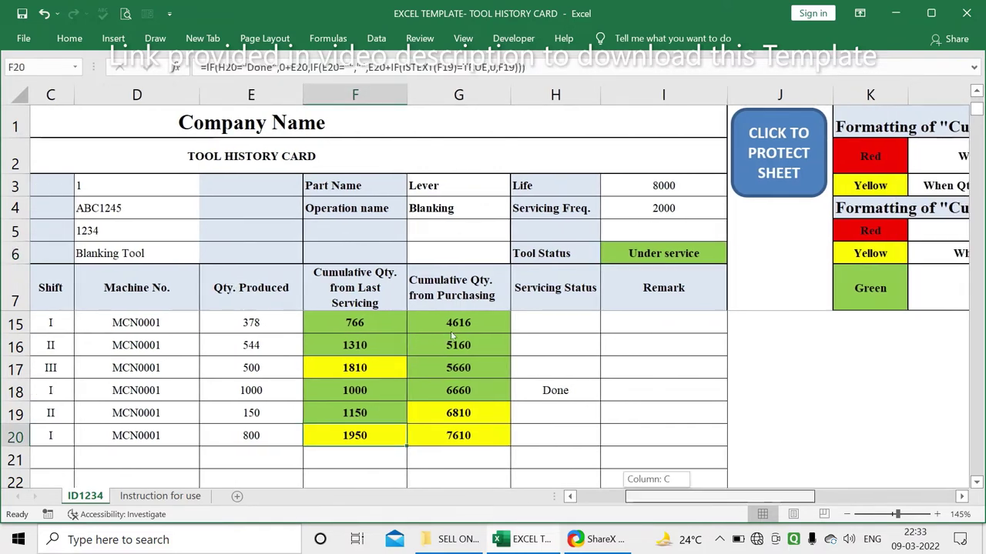
pyautogui.hscroll(3, 485, 337)
pyautogui.hscroll(1, 497, 335)
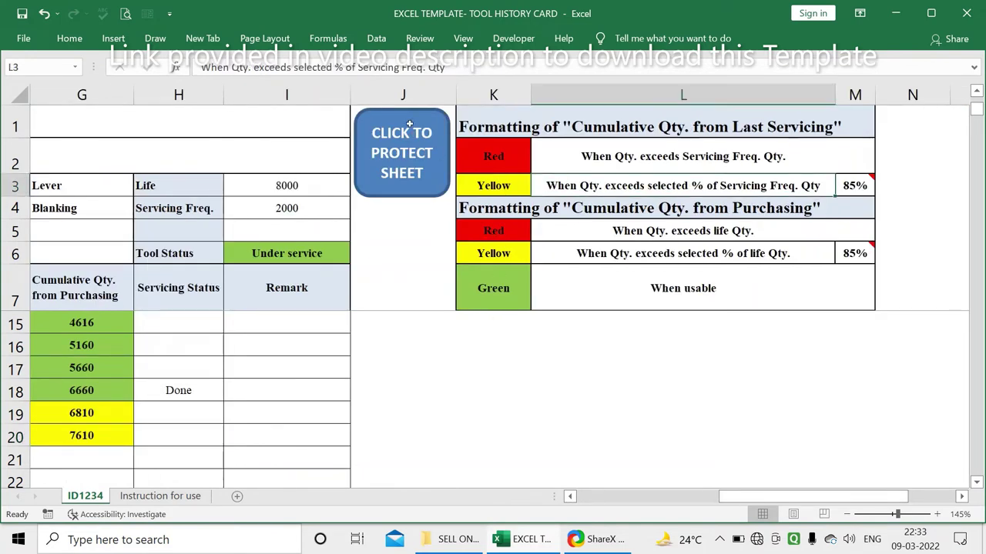
pyautogui.press('Right')
pyautogui.press('Right')
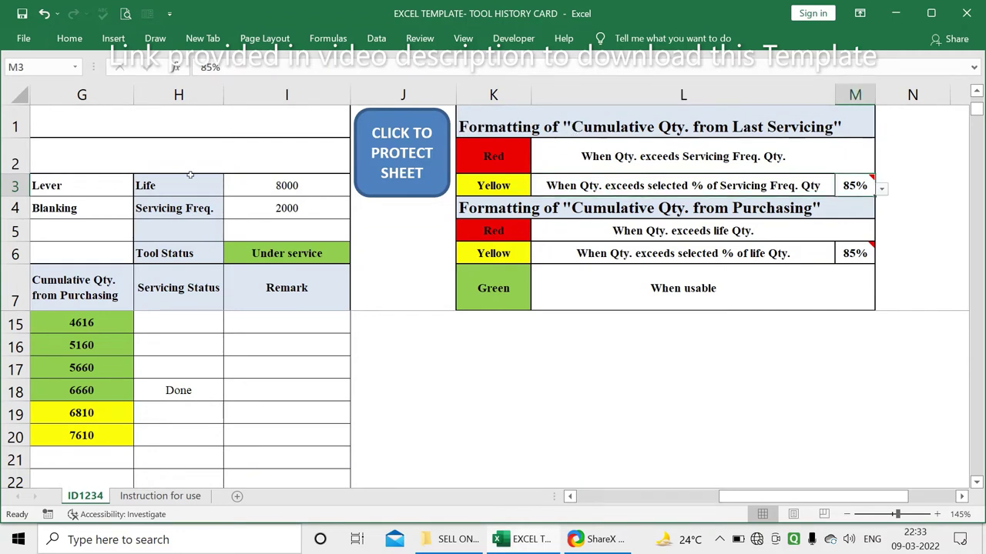
pyautogui.press('Return')
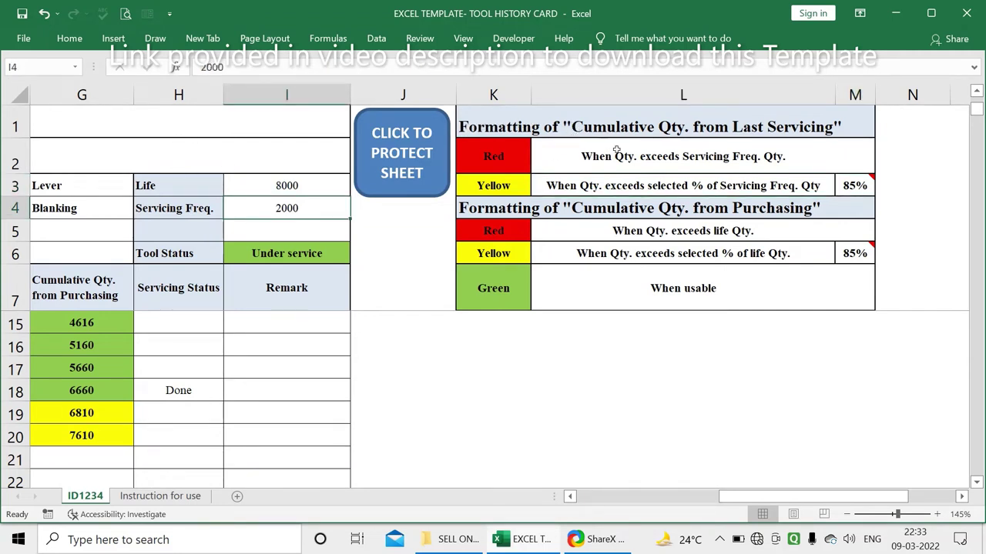
pyautogui.hotkey('ctrl', 'z')
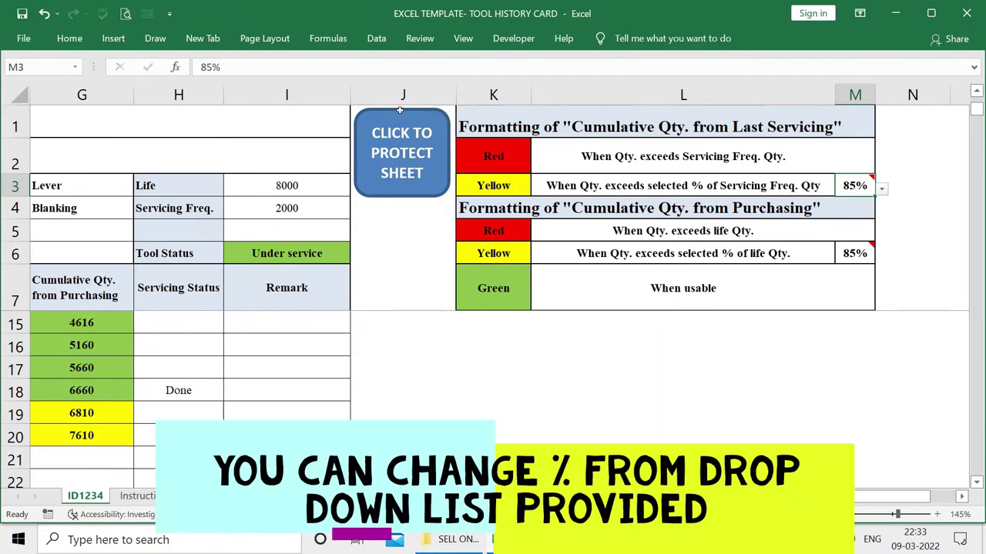
pyautogui.hscroll(-3, 499, 334)
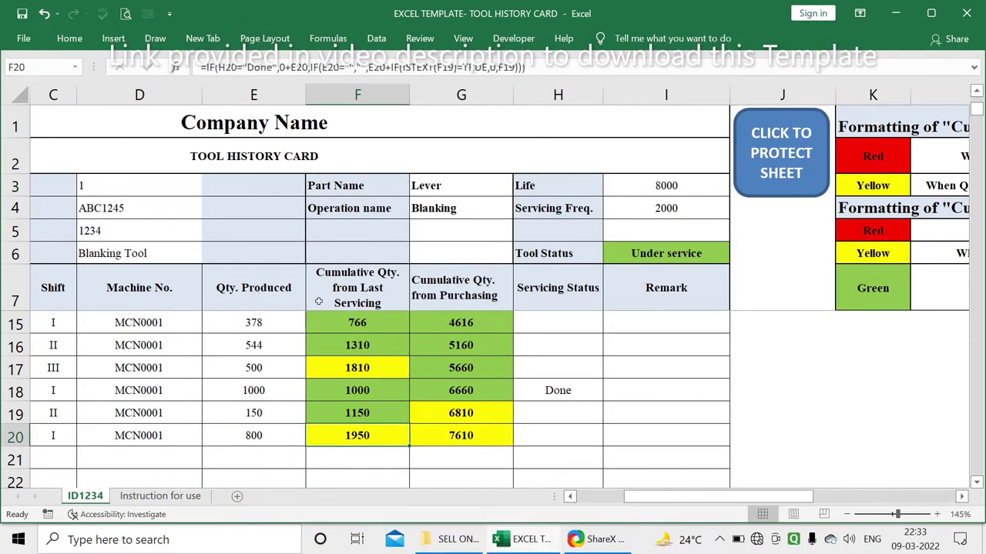
pyautogui.press('Right')
pyautogui.press('Right')
pyautogui.hscroll(-2, 391, 323)
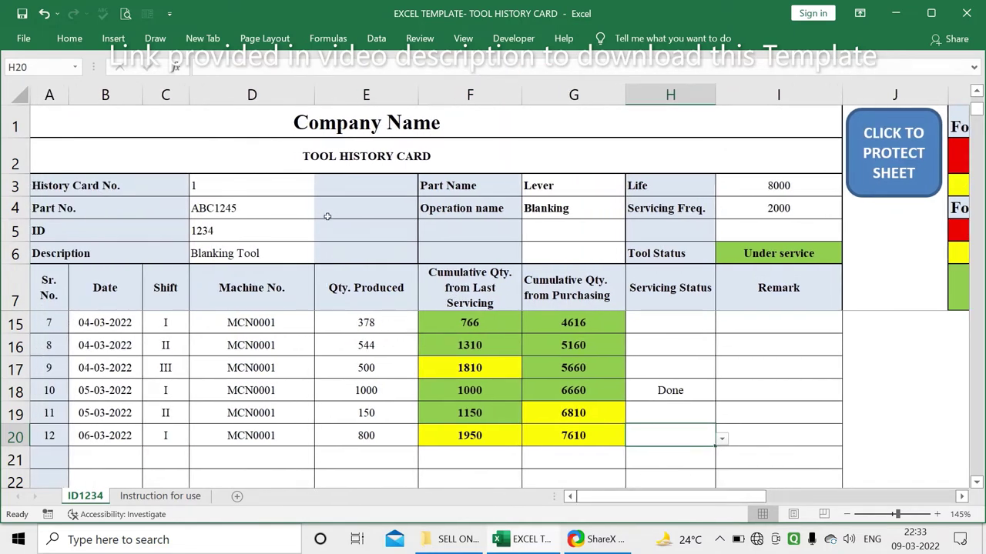
pyautogui.press('Left')
pyautogui.press('Left')
pyautogui.press('Up')
pyautogui.press('Up')
pyautogui.press('Up')
pyautogui.hotkey('shift', 'Down')
pyautogui.hotkey('shift', 'Down')
pyautogui.hotkey('shift', 'Down')
pyautogui.press('Down')
pyautogui.press('Down')
pyautogui.press('Down')
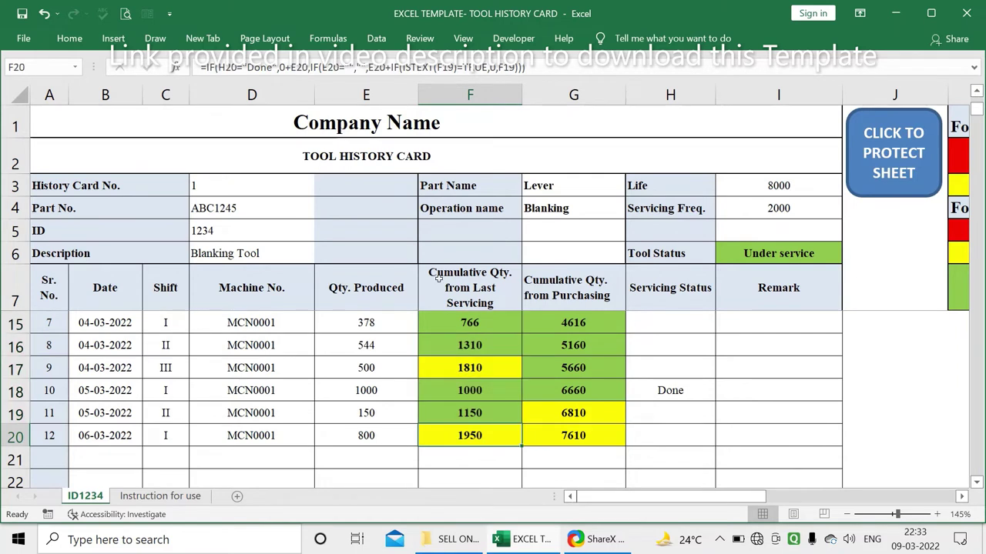
pyautogui.press('Right')
pyautogui.press('Right')
pyautogui.hotkey('alt', 'Down')
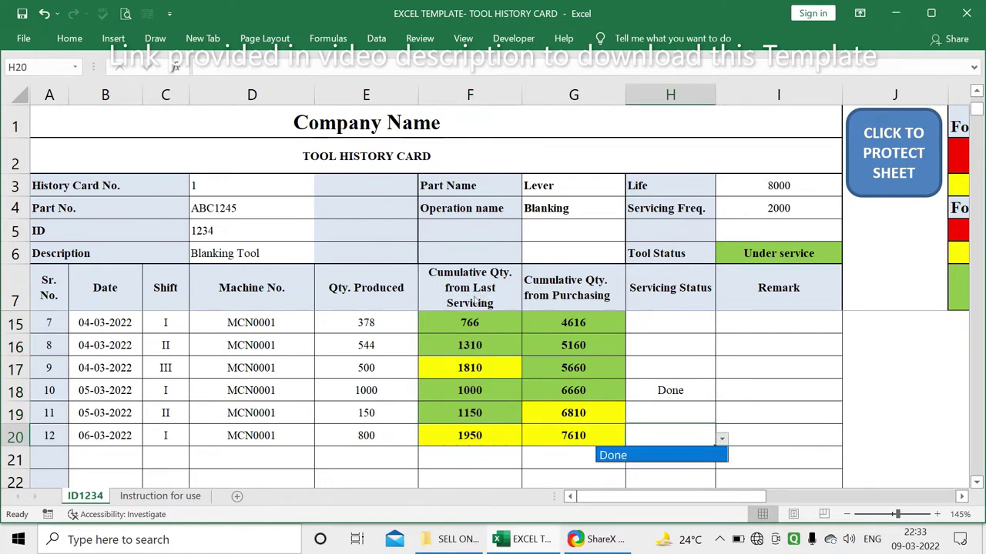
pyautogui.press('Return')
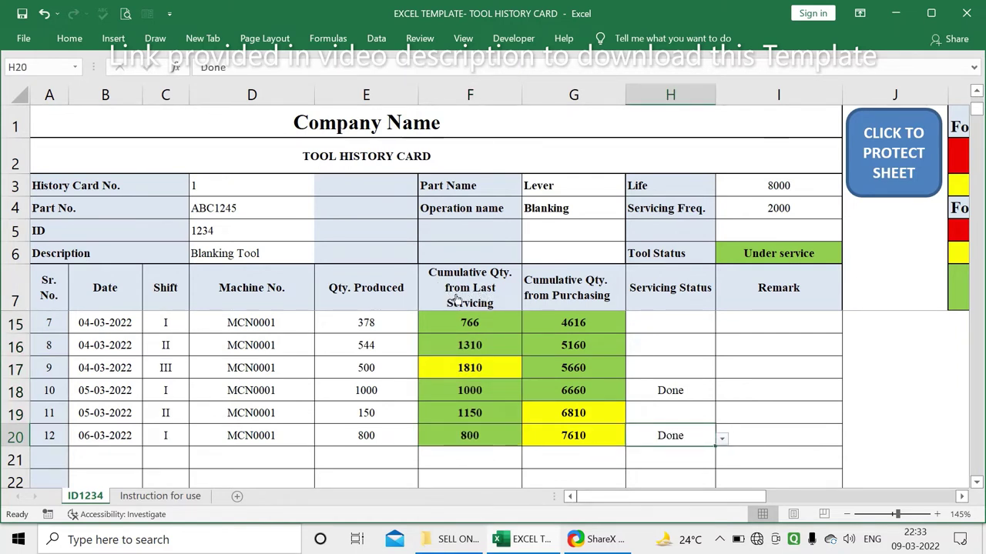
pyautogui.press('Down')
pyautogui.press('Up')
pyautogui.press('Left')
pyautogui.press('Left')
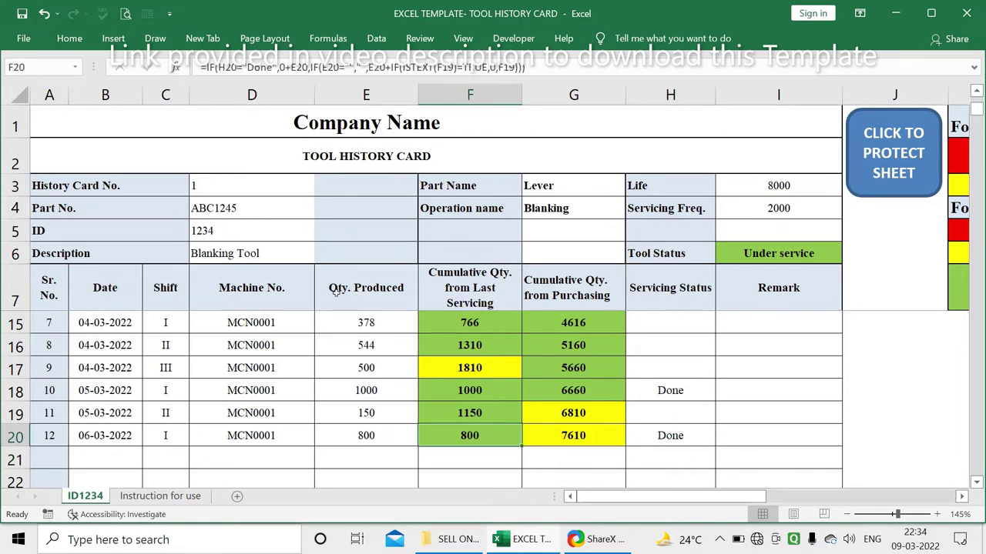
pyautogui.press('Left')
pyautogui.press('Right')
pyautogui.press('Right')
pyautogui.press('Right')
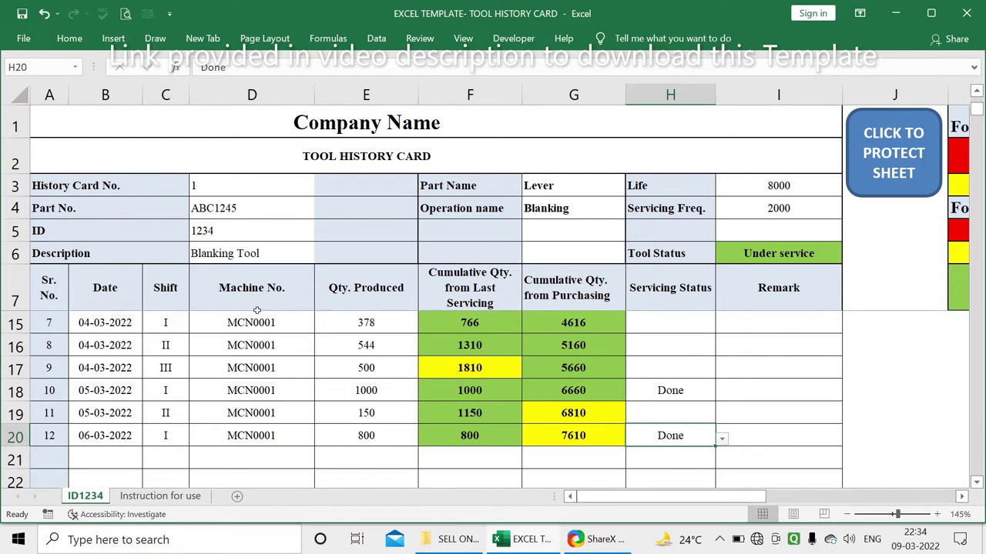
pyautogui.press('Left')
pyautogui.press('Left')
pyautogui.press('Left')
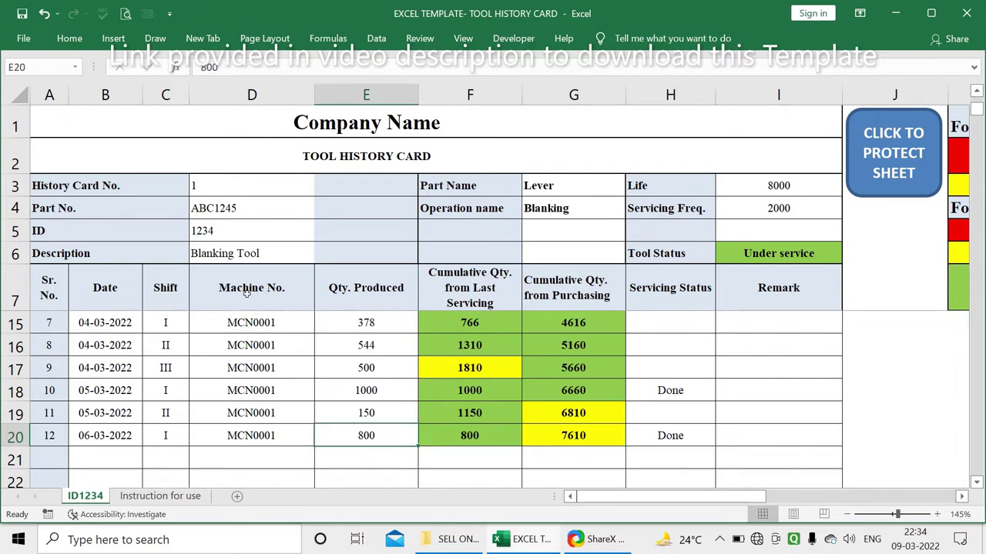
pyautogui.press('Right')
pyautogui.press('Right')
pyautogui.press('Right')
pyautogui.press('Delete')
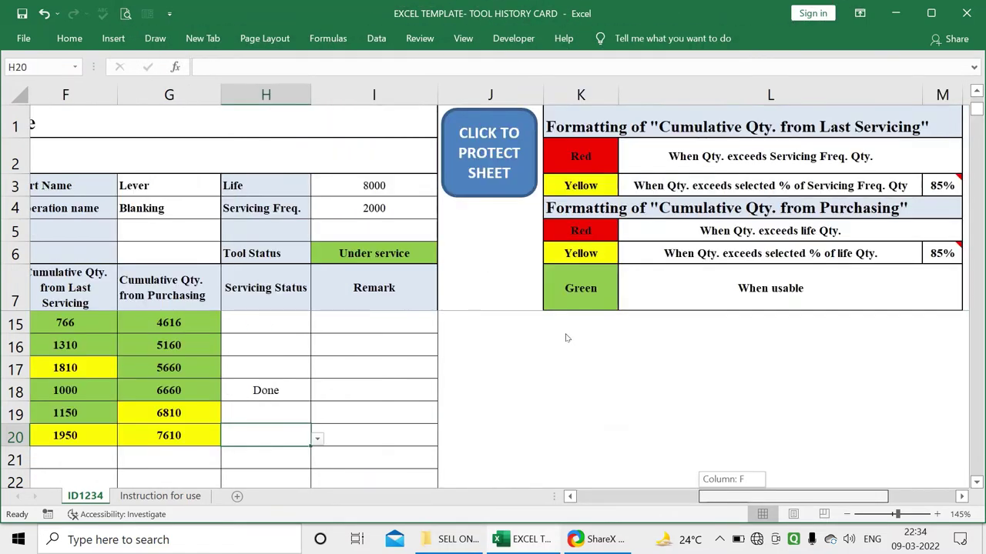
pyautogui.press('Left')
pyautogui.press('Left')
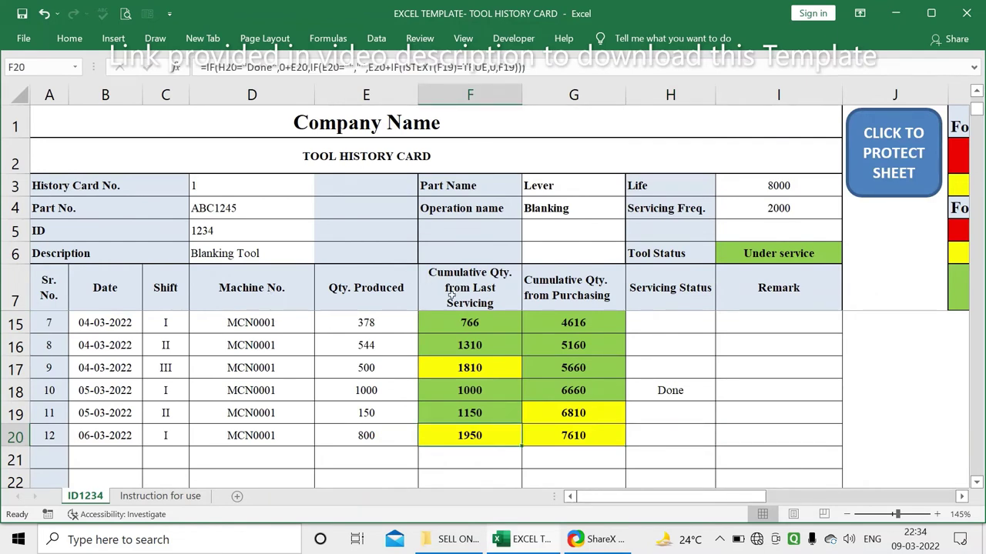
pyautogui.press('Right')
pyautogui.press('Right')
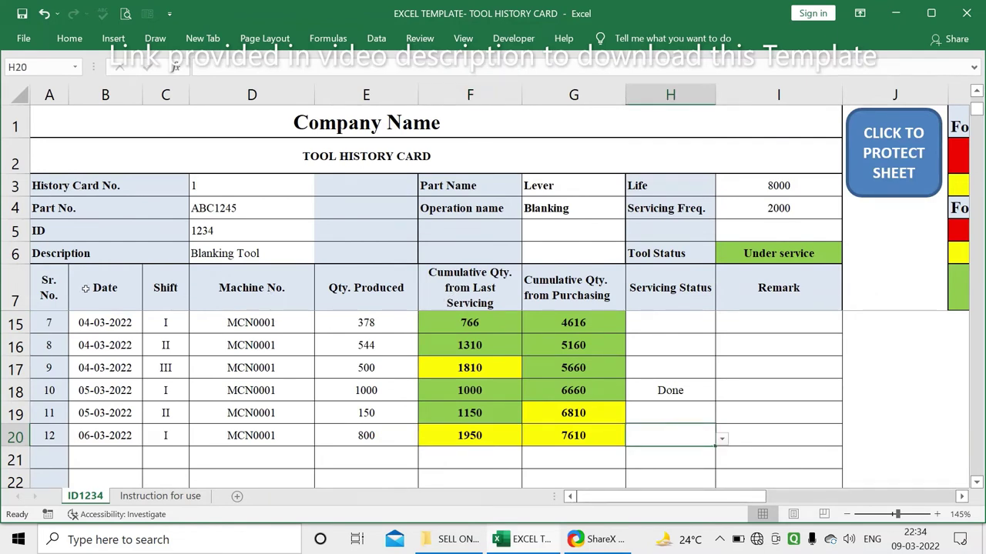
pyautogui.press('Return')
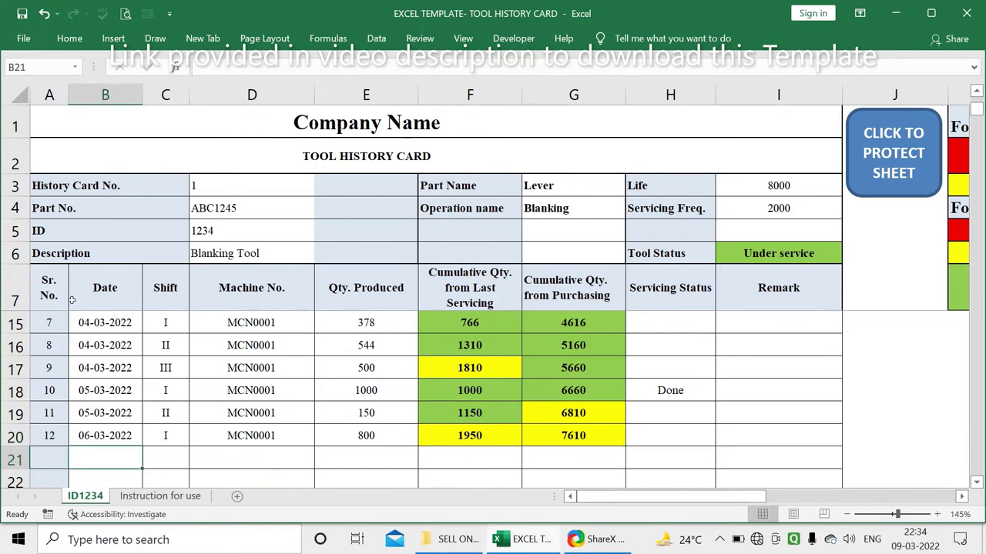
# Date row 21 as 07-03-2022 and set its servicing status in H21 to Done.
pyautogui.write('07-03-2022')
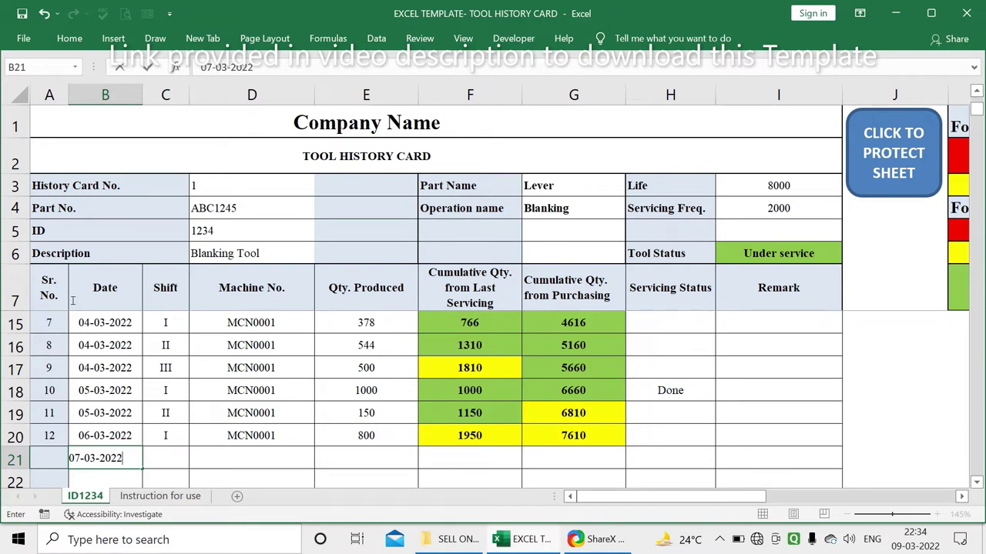
pyautogui.press('Tab')
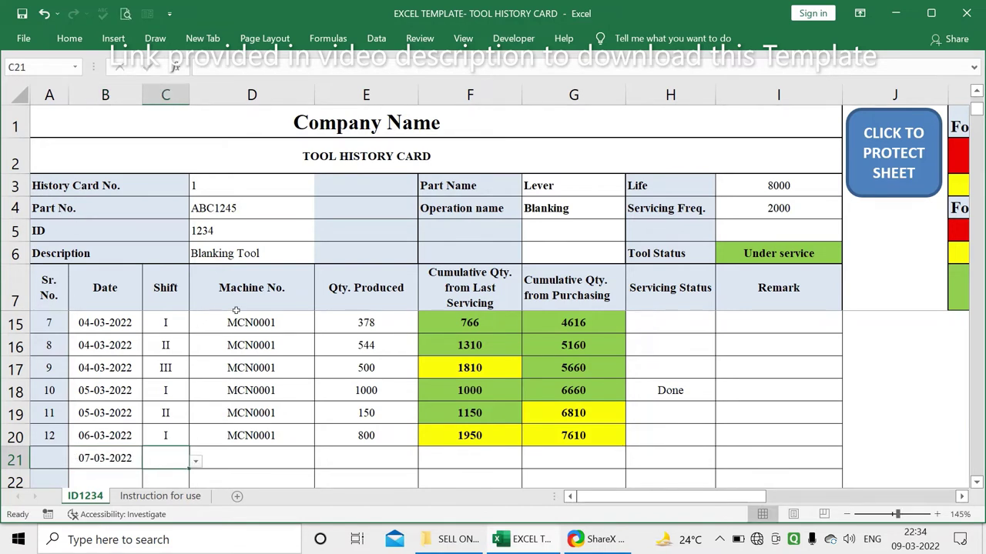
pyautogui.press('Right')
pyautogui.press('Right')
pyautogui.press('Right')
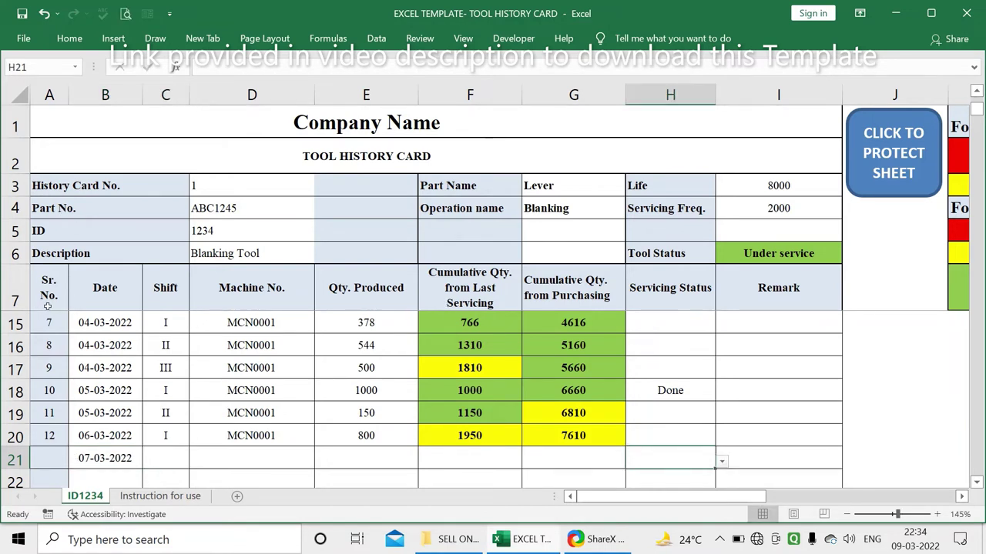
pyautogui.press('Left')
pyautogui.press('Left')
pyautogui.press('Left')
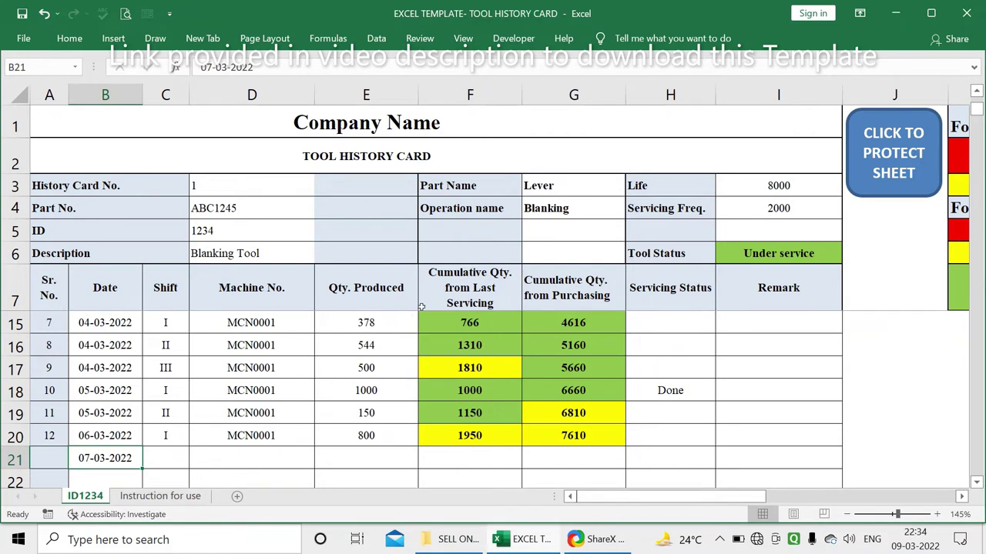
pyautogui.press('Right')
pyautogui.press('Right')
pyautogui.press('Right')
pyautogui.hotkey('alt', 'Down')
pyautogui.press('Return')
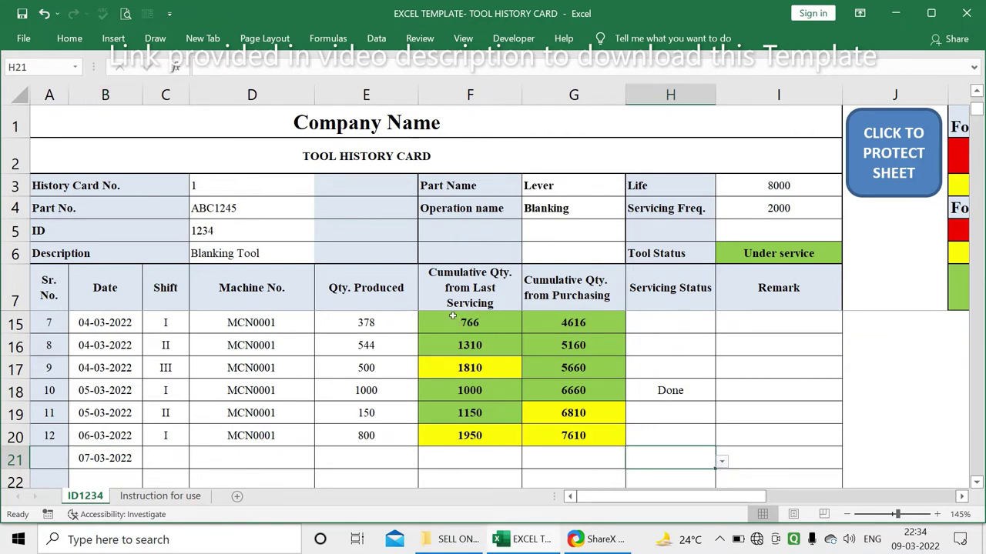
pyautogui.hotkey('alt', 'Down')
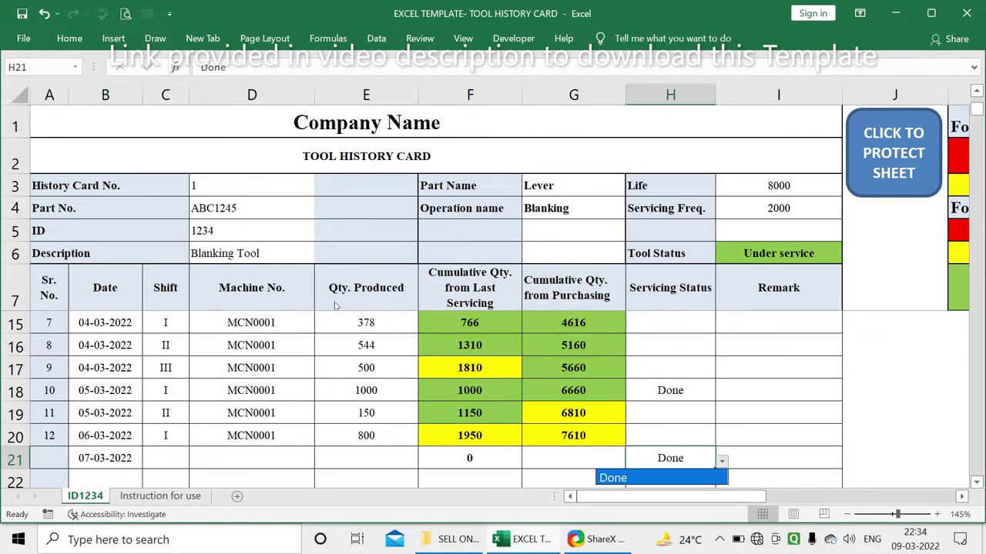
pyautogui.press('Return')
# Enter 800 as row 21's quantity produced and check the F21 cumulative formula.
pyautogui.press('Left')
pyautogui.press('Left')
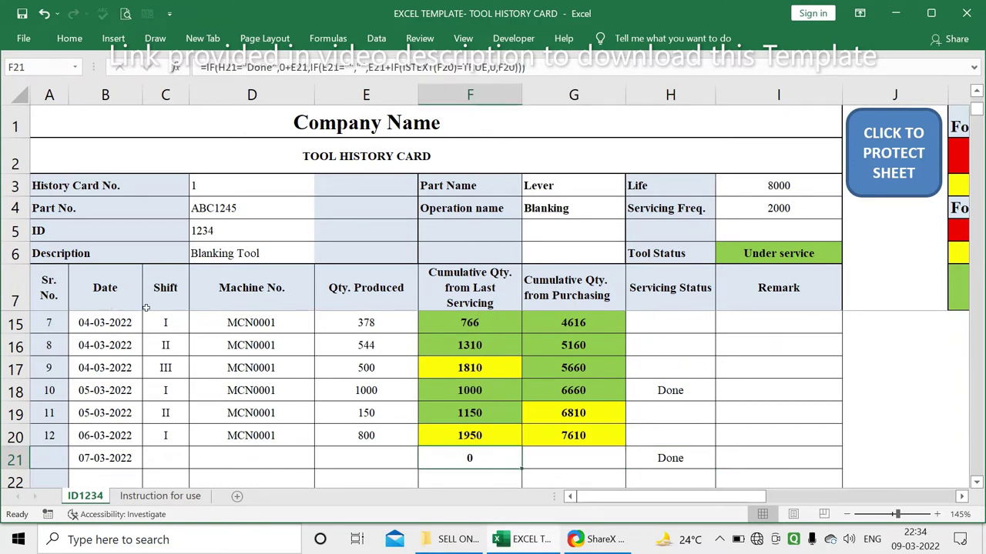
pyautogui.press('Left')
pyautogui.write('800')
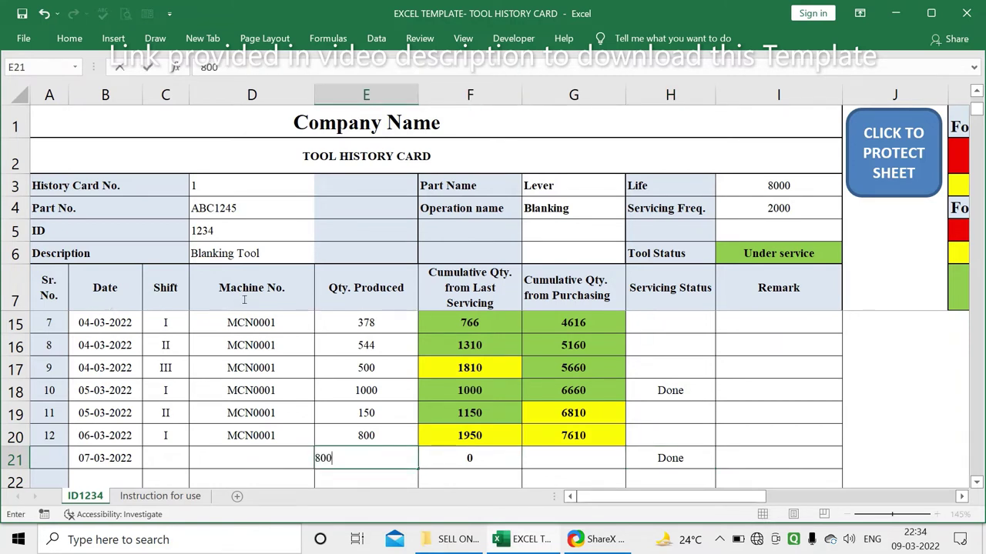
pyautogui.press('Return')
pyautogui.press('Up')
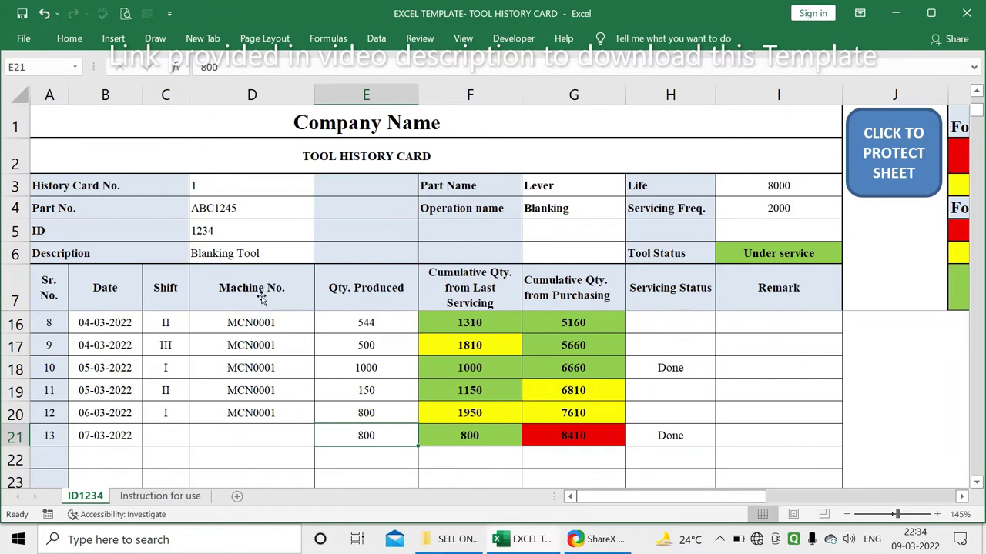
pyautogui.press('Right')
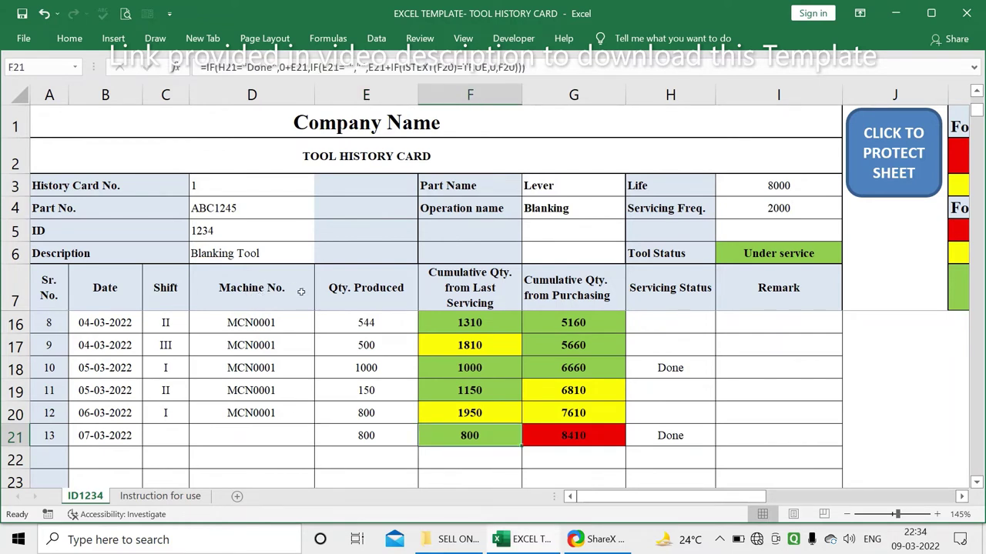
pyautogui.press('Left')
pyautogui.press('Left')
pyautogui.press('Left')
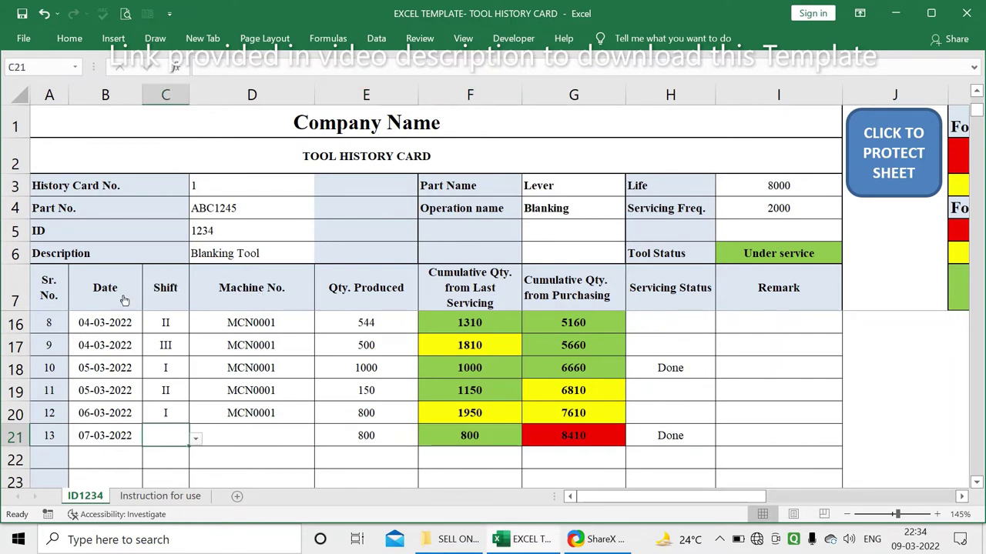
# Set row 21's shift to I and machine to MCN0001.
pyautogui.hotkey('alt', 'Down')
pyautogui.press('Return')
pyautogui.press('Right')
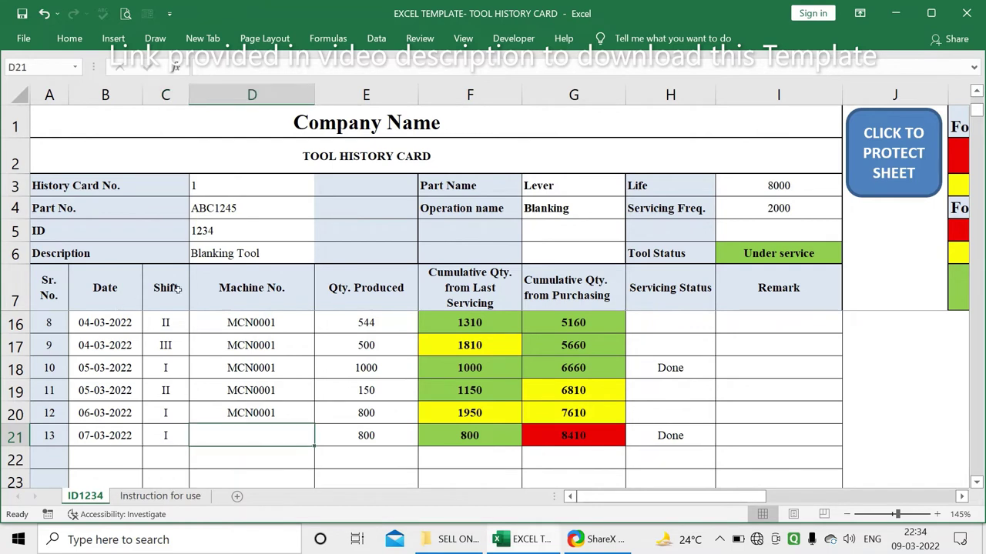
pyautogui.write('MCN0001')
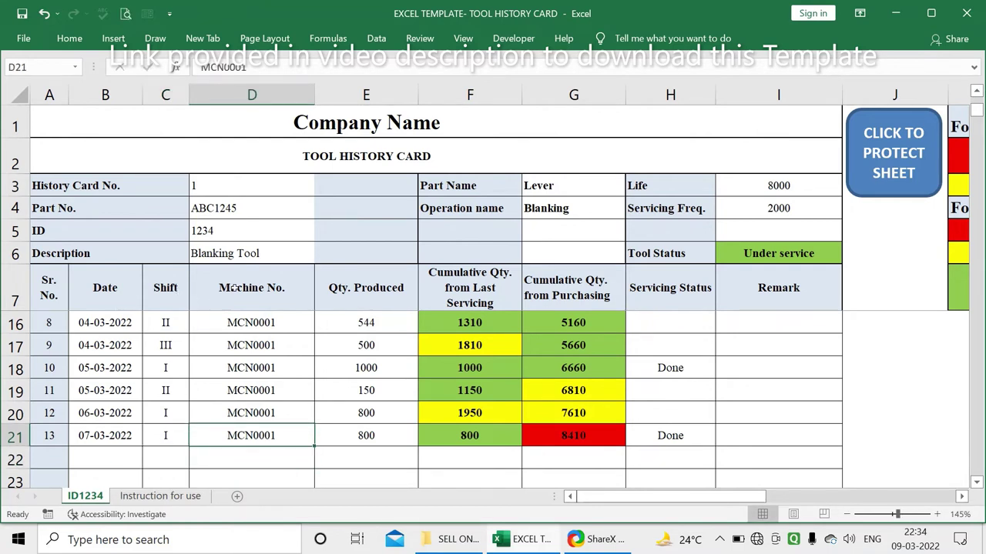
pyautogui.press('Right')
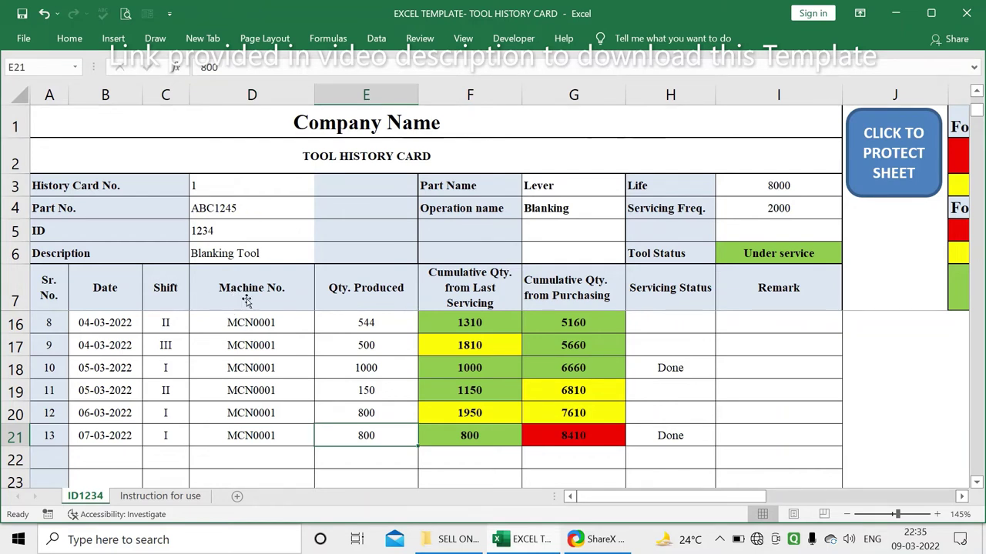
pyautogui.press('Right')
pyautogui.press('Right')
pyautogui.press('Right')
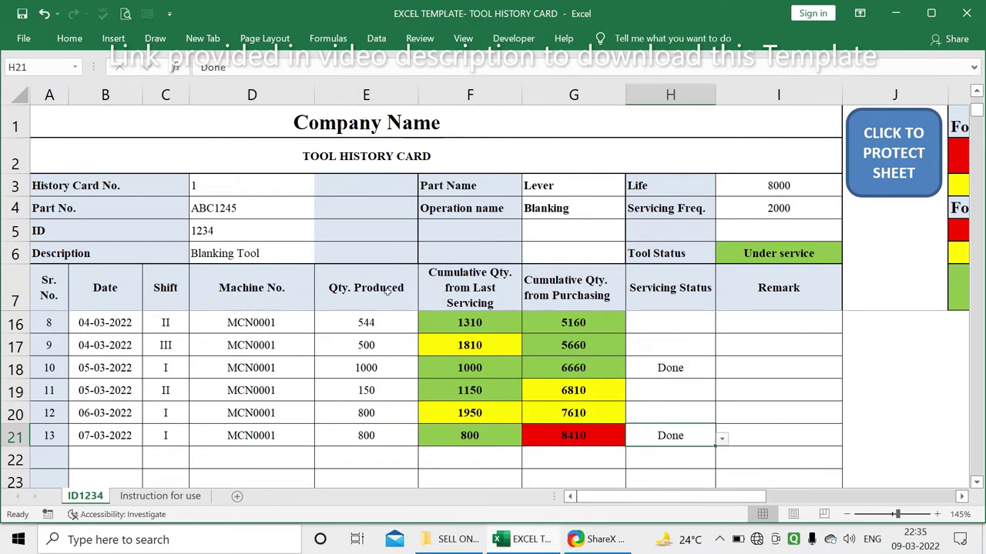
pyautogui.press('Left')
pyautogui.press('Left')
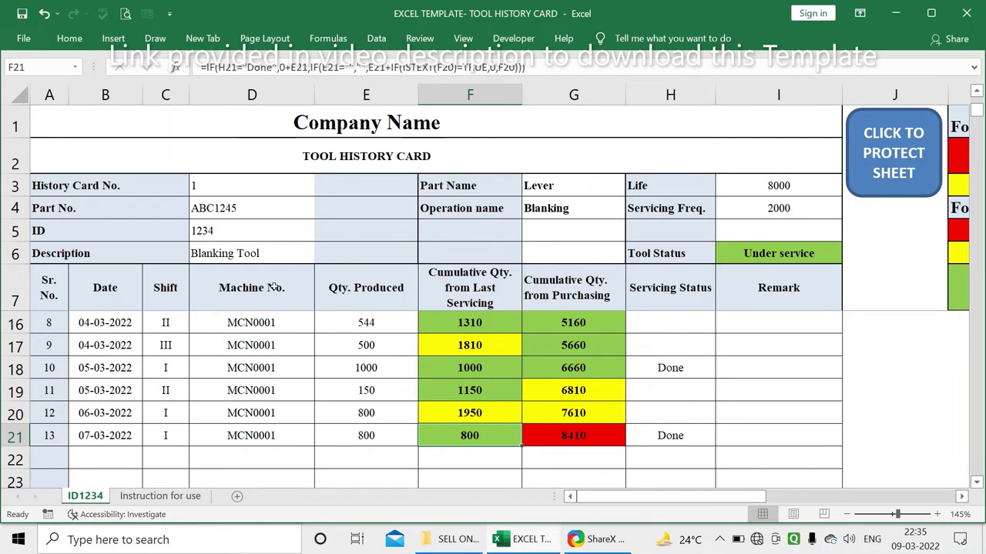
pyautogui.press('Left')
# Correct row 21's quantity to 200 and view the F21 and G21 cumulative formulas.
pyautogui.write('510')
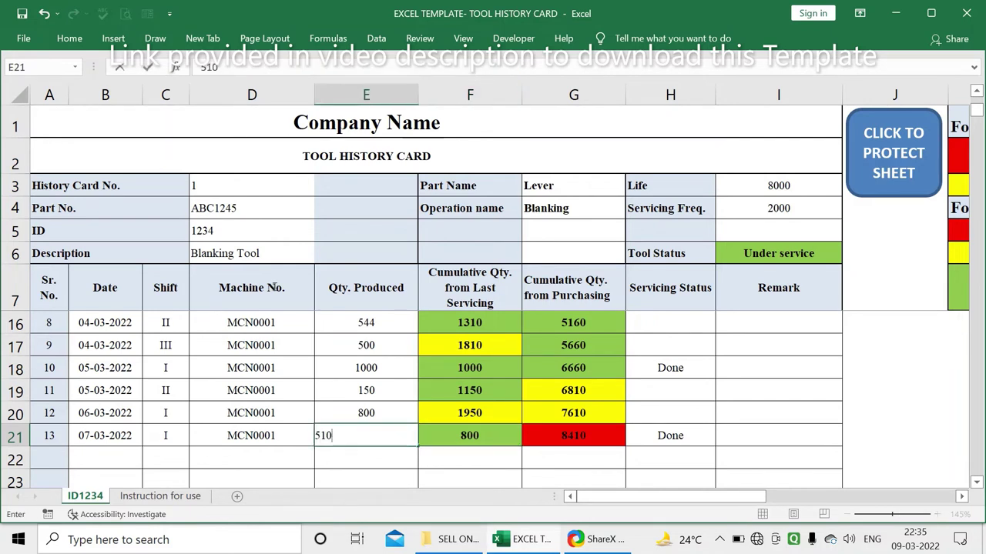
pyautogui.press('BackSpace')
pyautogui.press('BackSpace')
pyautogui.press('BackSpace')
pyautogui.write('200')
pyautogui.press('Return')
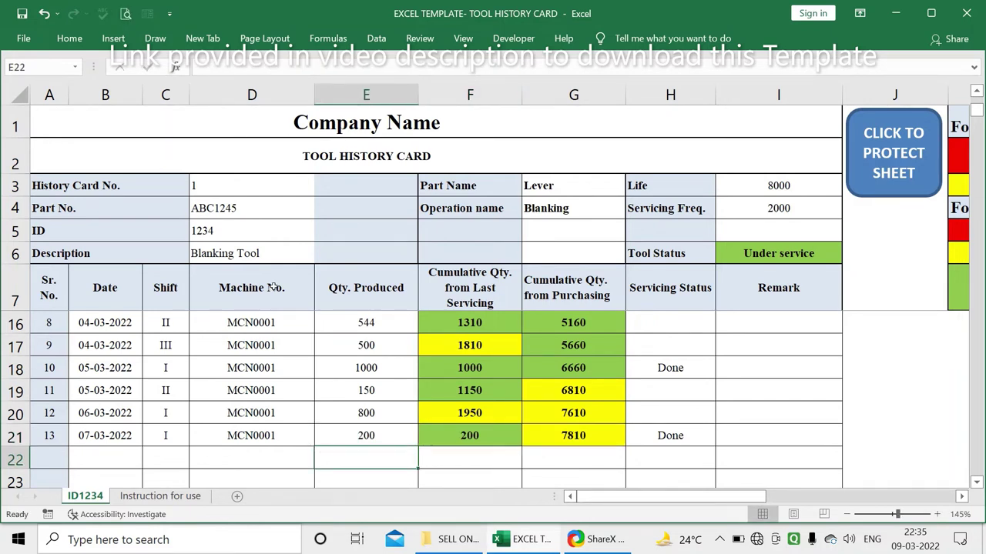
pyautogui.press('Up')
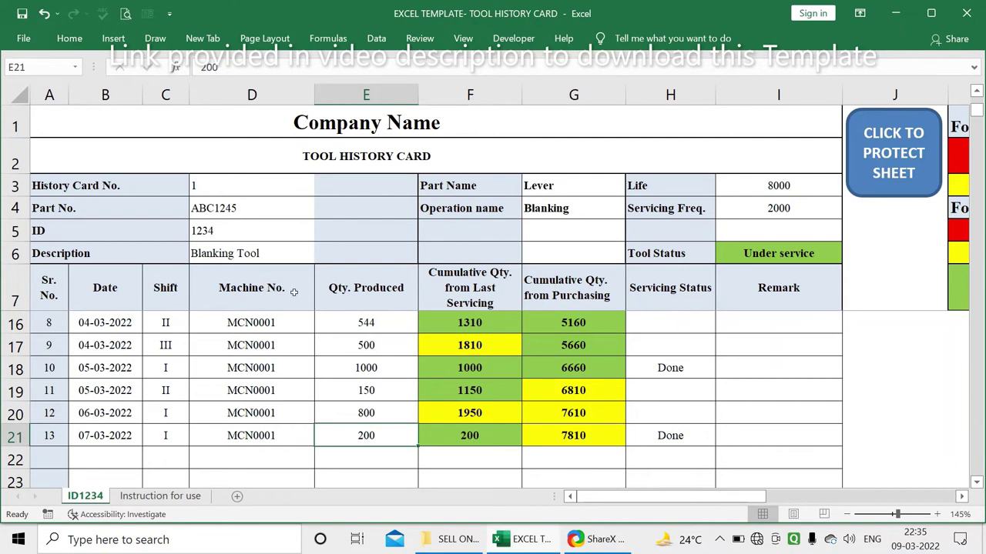
pyautogui.press('Right')
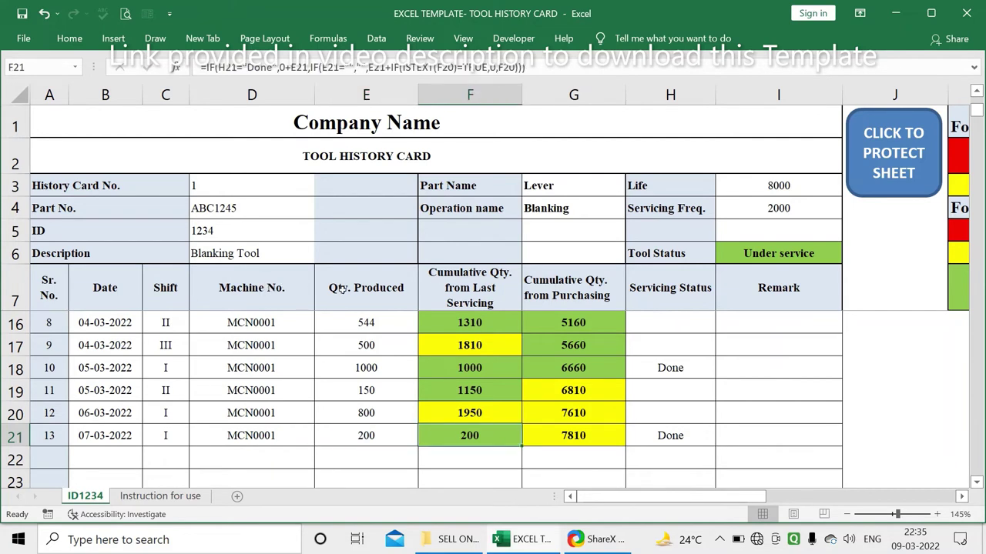
pyautogui.press('Right')
pyautogui.press('Right')
pyautogui.press('Left')
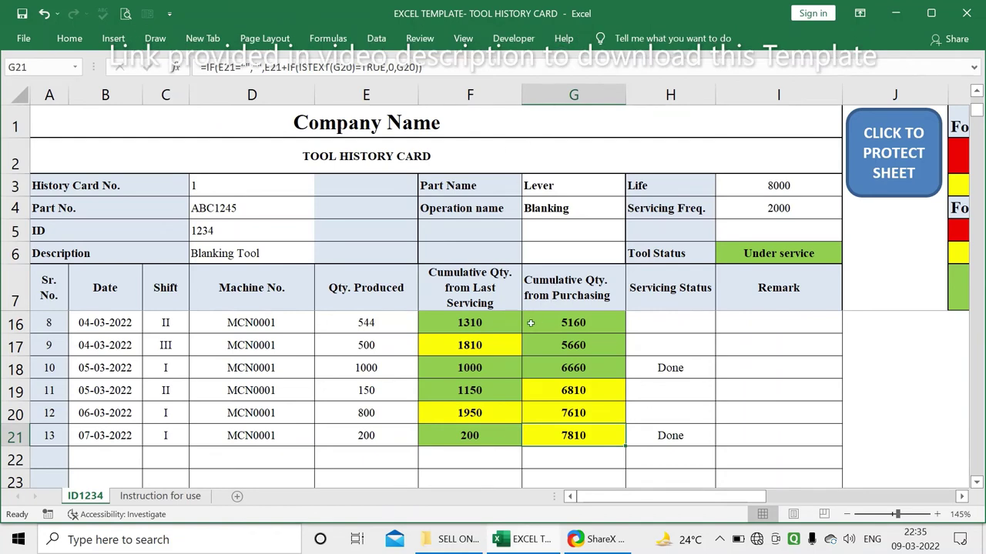
# Bring the K–M legend into view and point out the Red rule for exceeding tool life quantity.
pyautogui.hscroll(-2, 496, 339)
pyautogui.hscroll(2, 523, 337)
pyautogui.hscroll(1, 529, 337)
pyautogui.hscroll(2, 560, 332)
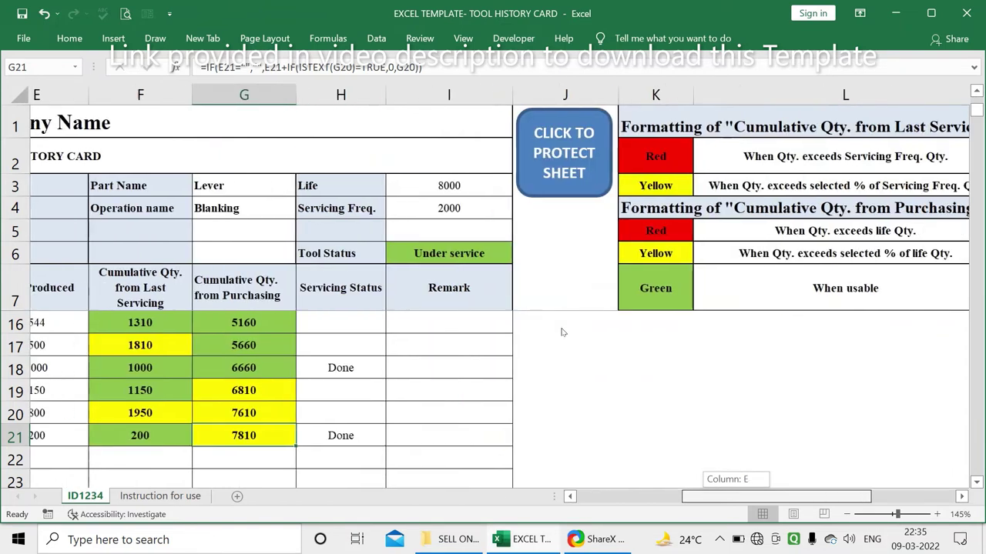
pyautogui.hscroll(1, 578, 337)
pyautogui.hscroll(-1, 577, 337)
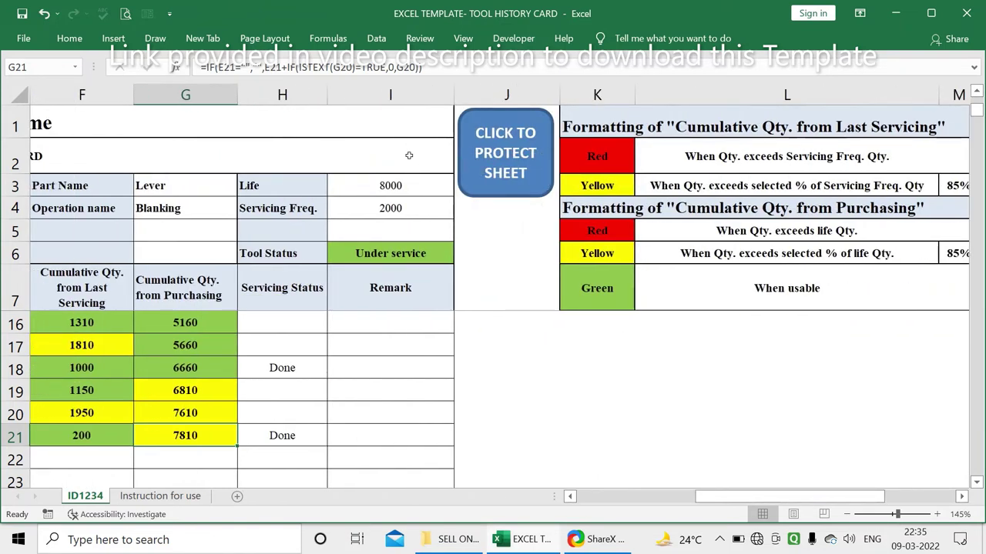
pyautogui.press('Right')
pyautogui.press('Left')
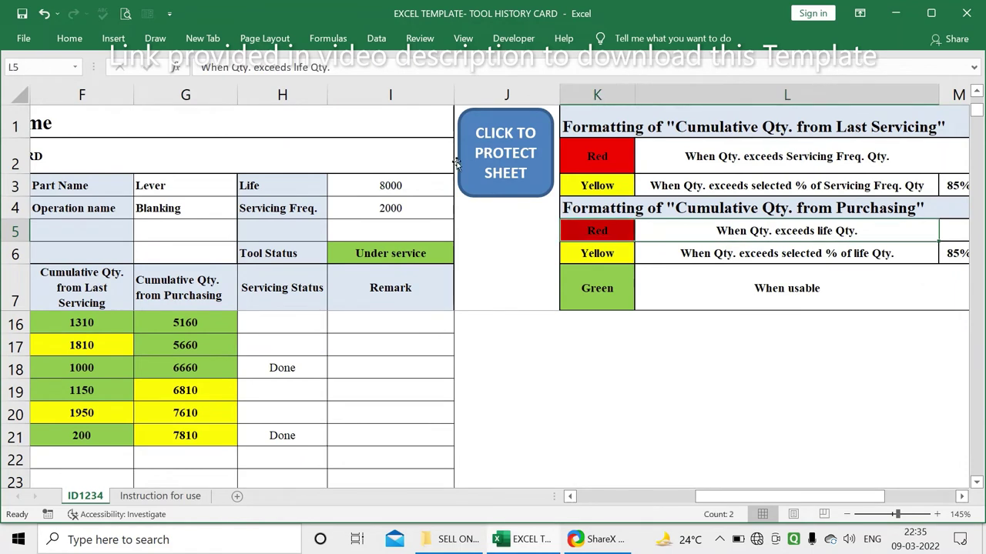
pyautogui.press('Right')
pyautogui.press('Left')
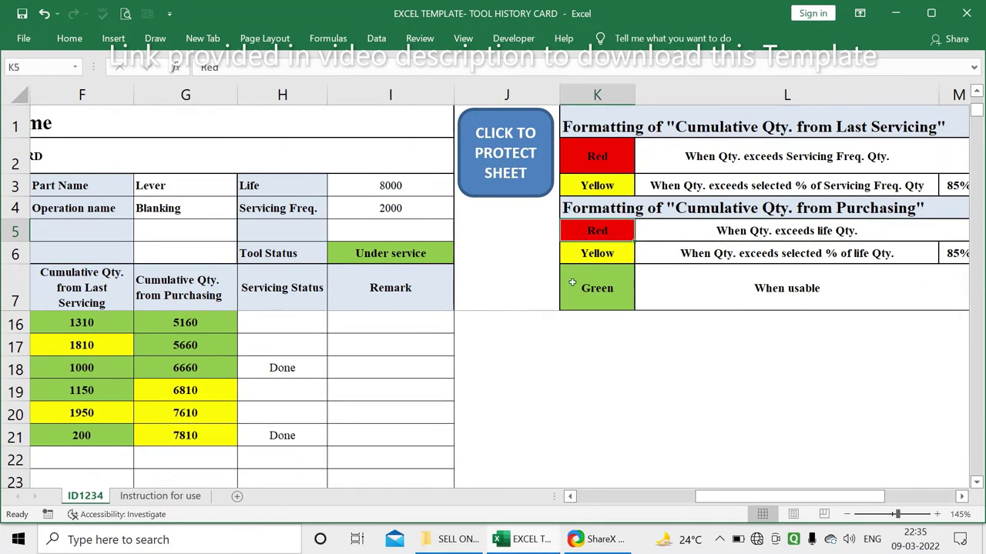
# Review the 8000 tool life value and the 85% yellow threshold, then highlight the Cumulative Qty. from Purchasing column.
pyautogui.press('Left')
pyautogui.press('Left')
pyautogui.press('Up')
pyautogui.press('Up')
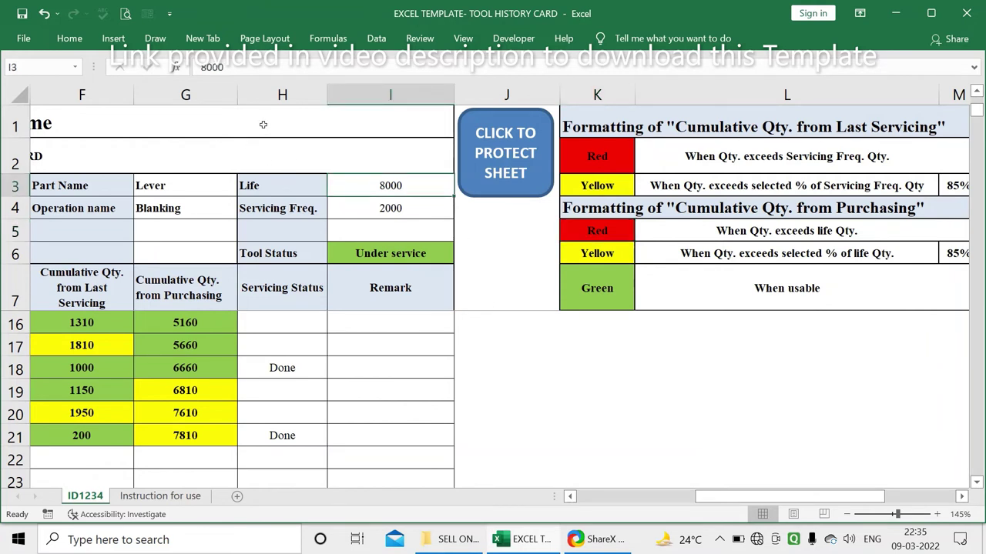
pyautogui.press('Right')
pyautogui.press('Right')
pyautogui.press('Right')
pyautogui.press('Right')
pyautogui.press('Down')
pyautogui.press('Down')
pyautogui.press('Down')
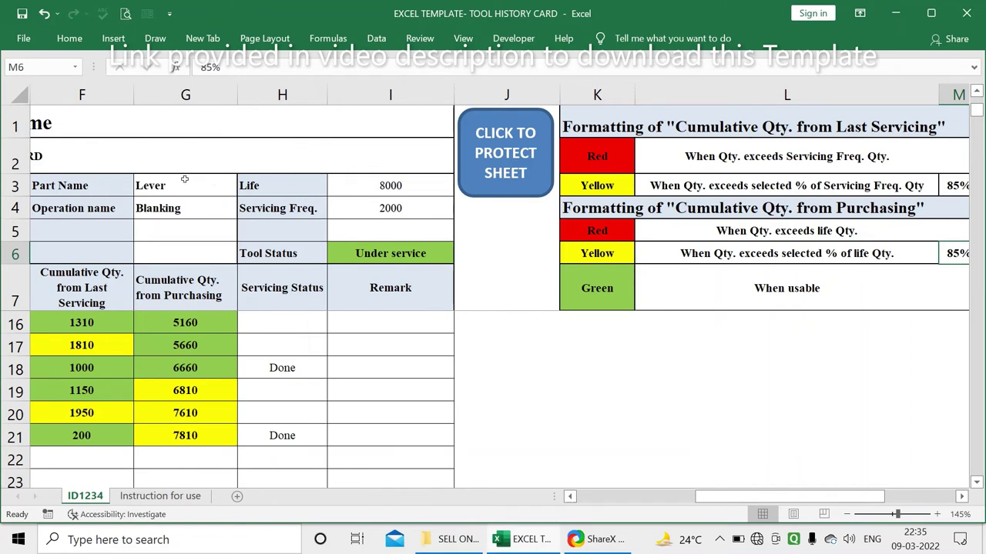
pyautogui.moveTo(139, 293)
pyautogui.mouseDown()
pyautogui.moveTo(121, 298)
pyautogui.moveTo(126, 253)
pyautogui.moveTo(137, 274)
pyautogui.mouseUp()
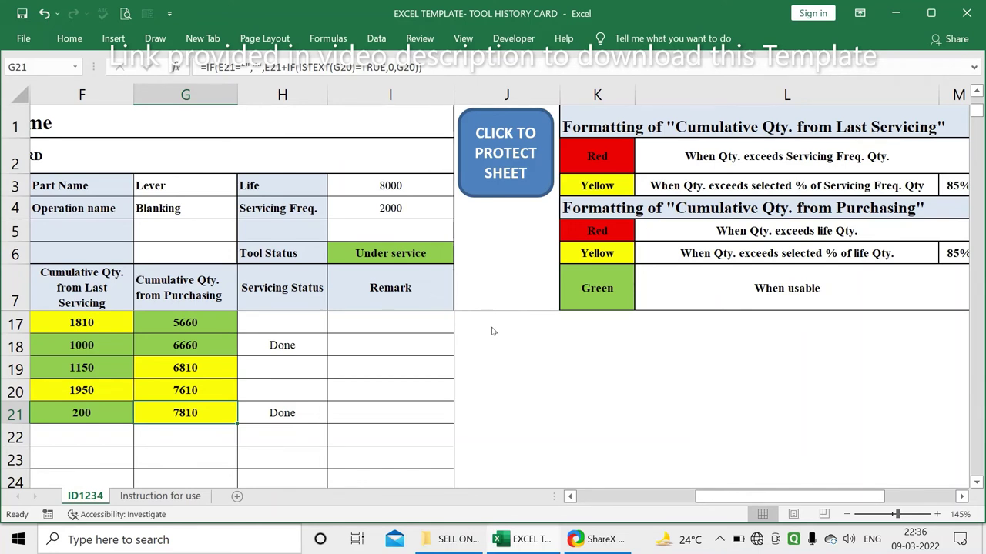
# Return to column A and review row 19's Servicing Status and the Cumulative Qty. from Last Servicing formula.
pyautogui.hscroll(-5, 431, 331)
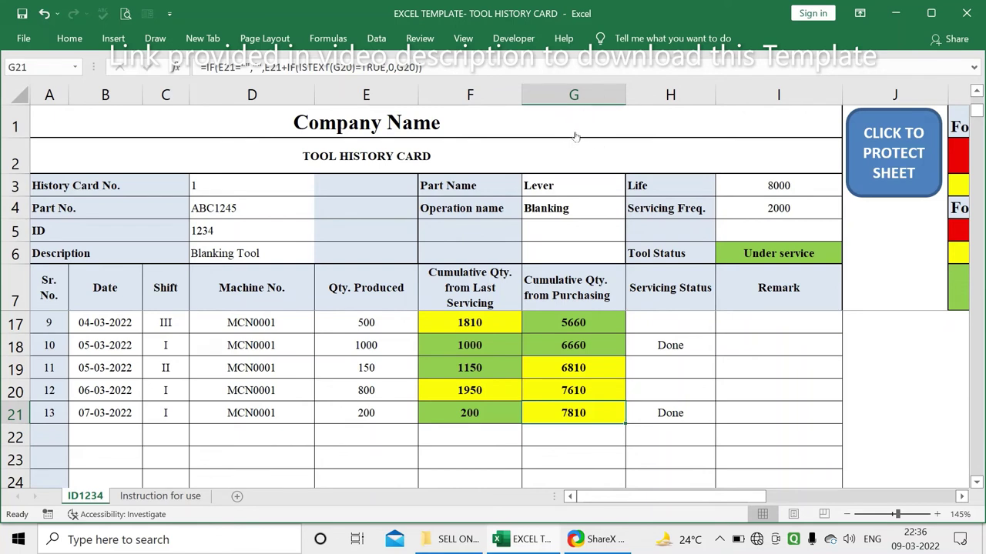
pyautogui.hotkey('ctrl', 'Up')
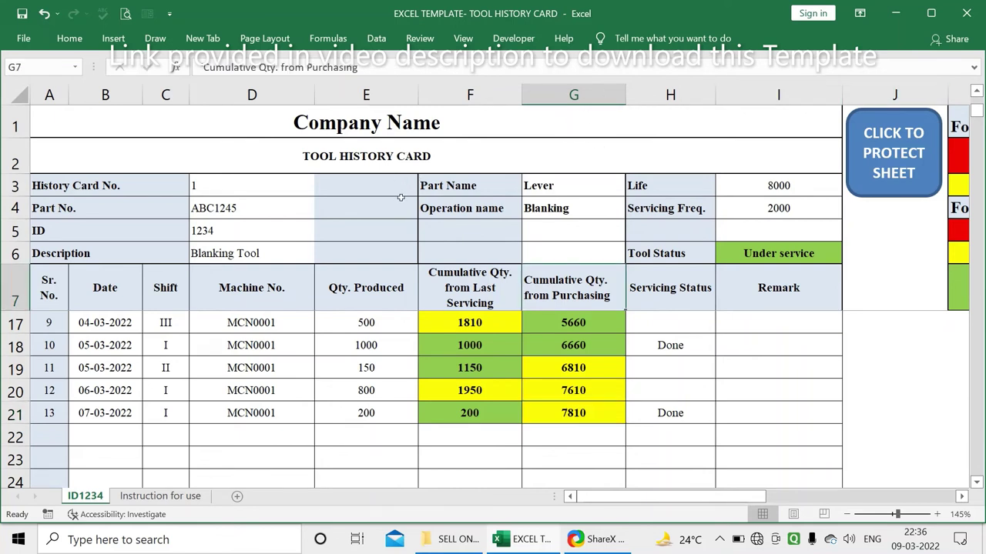
pyautogui.hotkey('ctrl', 'Down')
pyautogui.press('Right')
pyautogui.press('Up')
pyautogui.press('Up')
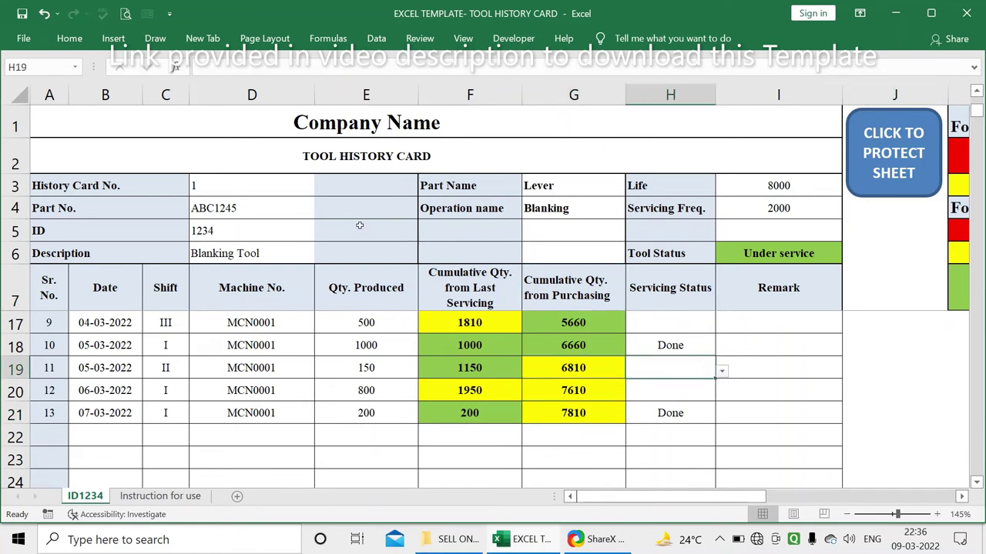
pyautogui.press('Left')
pyautogui.press('Left')
pyautogui.press('Down')
pyautogui.press('Down')
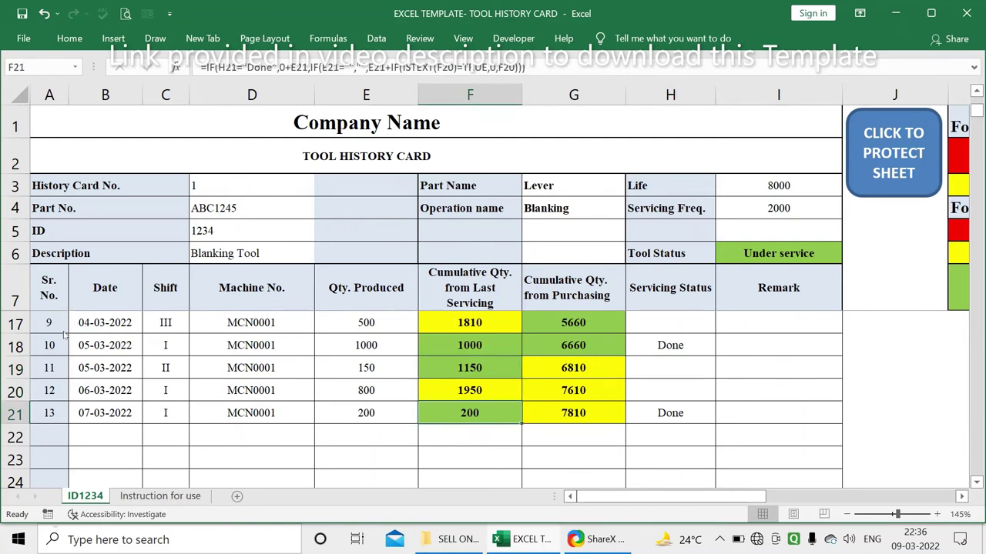
# Check the ID1234 tab's Unprotect Sheet option, then inspect pre-filled formulas in the empty rows and row 20's Remark.
pyautogui.rightClick(85, 496)
pyautogui.click(102, 277)
pyautogui.press('Return')
pyautogui.press('Down')
pyautogui.press('Right')
pyautogui.press('Right')
pyautogui.press('Right')
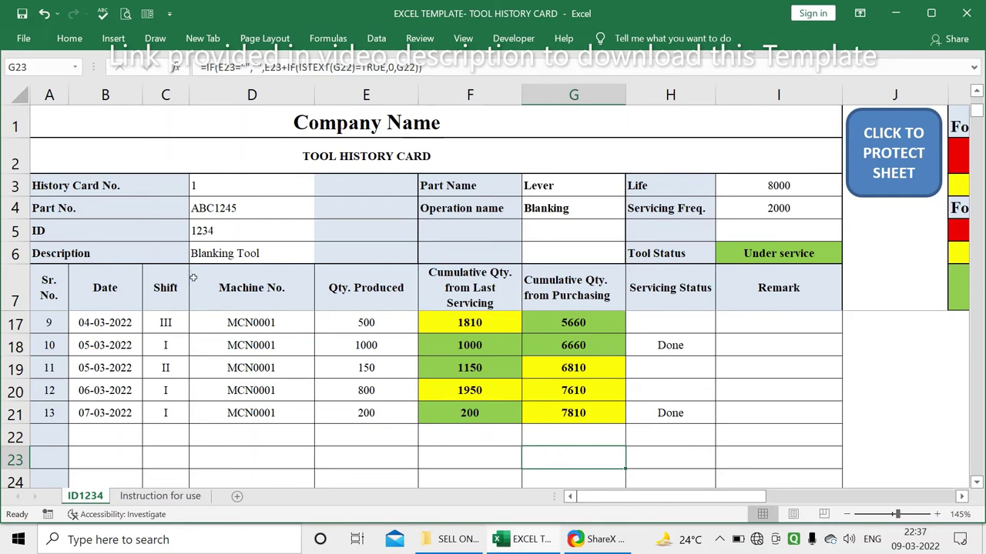
pyautogui.press('Up')
pyautogui.press('Left')
pyautogui.press('Left')
pyautogui.press('Left')
pyautogui.press('Up')
pyautogui.press('Up')
pyautogui.press('Right')
pyautogui.press('Right')
pyautogui.press('Right')
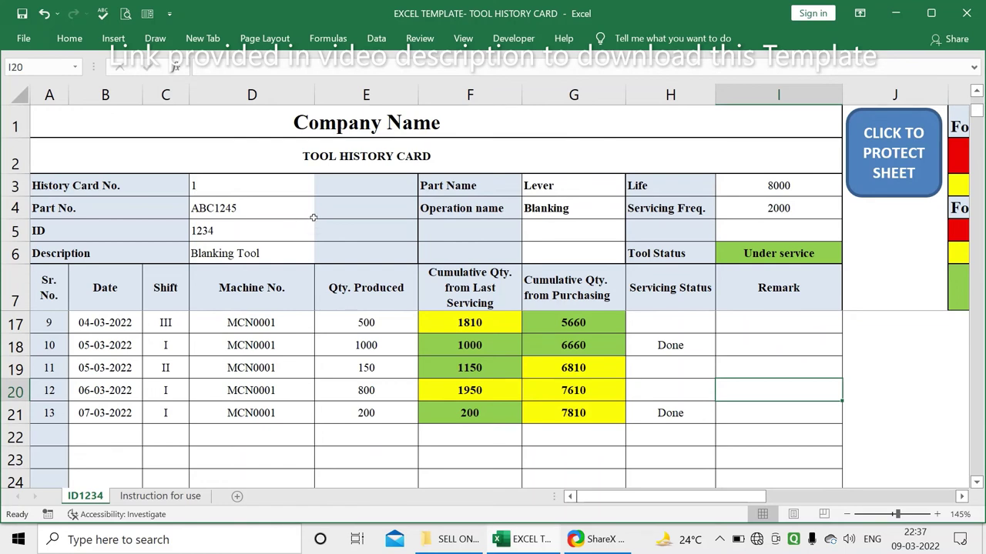
# Select the cumulative quantity cells F17:G22, then move on to the Remark column.
pyautogui.press('Left')
pyautogui.press('Left')
pyautogui.press('Left')
pyautogui.press('Up')
pyautogui.press('Up')
pyautogui.press('Up')
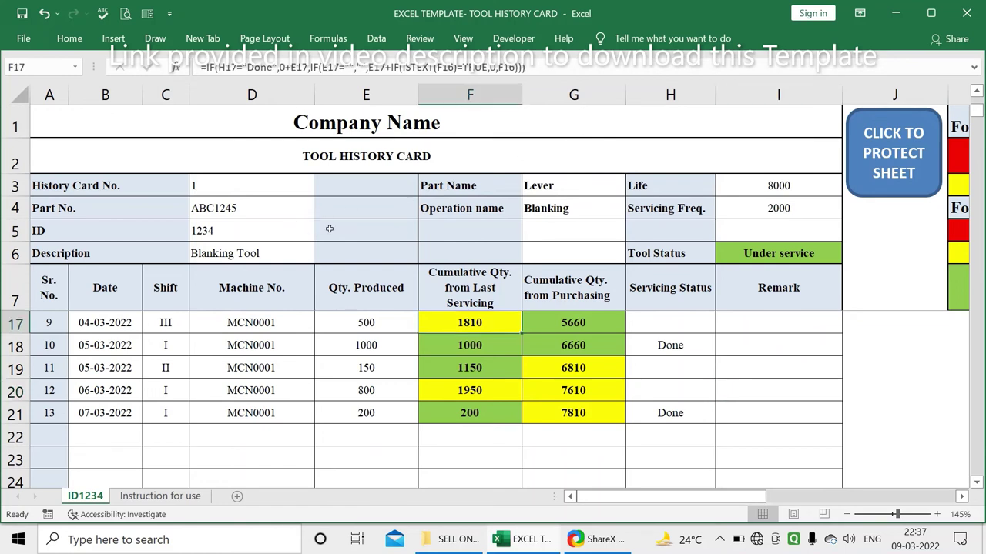
pyautogui.hotkey('shift', 'Down')
pyautogui.hotkey('shift', 'Down')
pyautogui.hotkey('shift', 'Down')
pyautogui.hotkey('shift', 'Right')
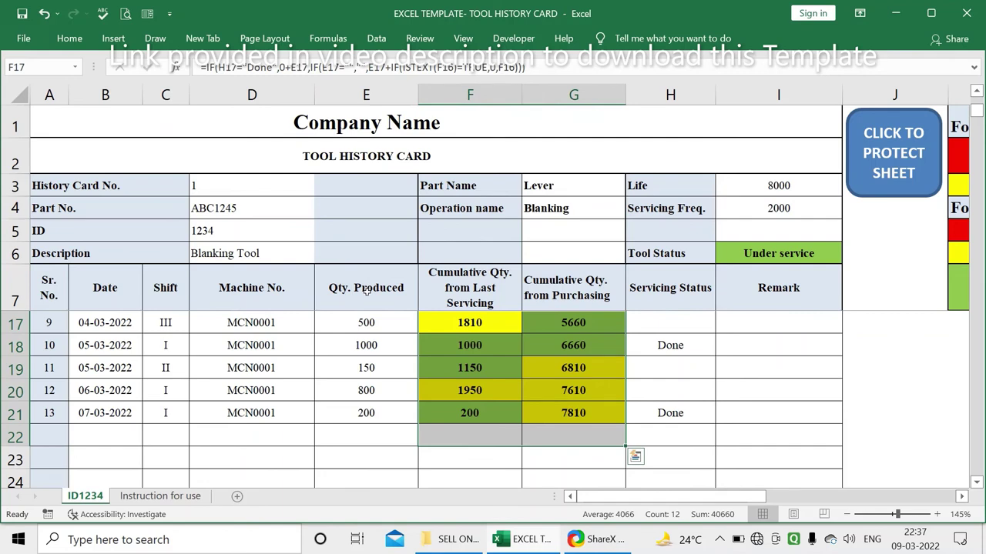
pyautogui.press('Right')
pyautogui.press('Right')
pyautogui.press('Right')
pyautogui.press('Down')
pyautogui.press('Down')
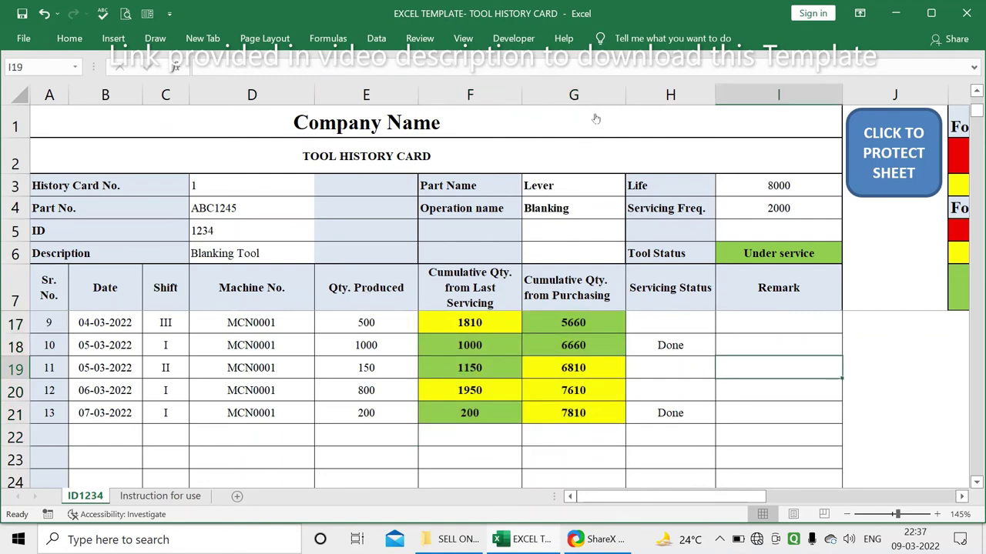
# Go back to the first log entries and try deleting the locked cumulative formula in F11.
pyautogui.press('pageup')
pyautogui.press('Left')
pyautogui.press('Up')
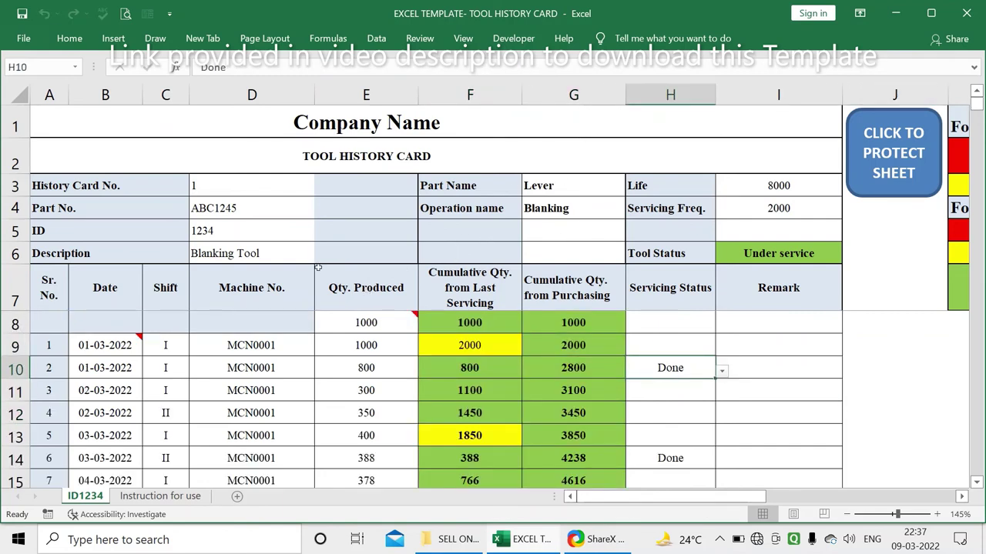
pyautogui.press('Down')
pyautogui.press('Left')
pyautogui.press('Left')
pyautogui.press('Delete')
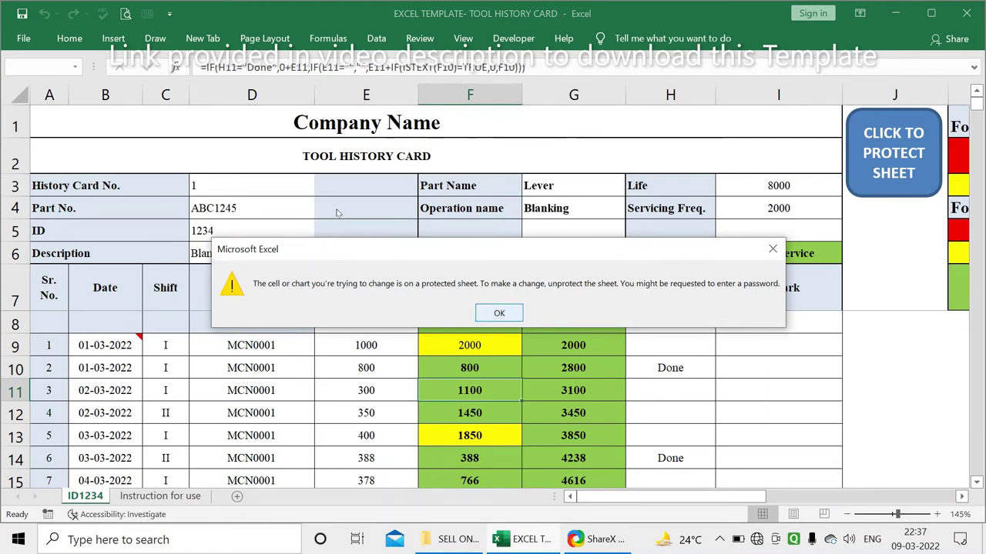
# Dismiss the protected-sheet warning and scroll down to the empty log rows 77–84.
pyautogui.press('Return')
pyautogui.press('Right')
pyautogui.press('Right')
pyautogui.scroll(-6, 328, 264)
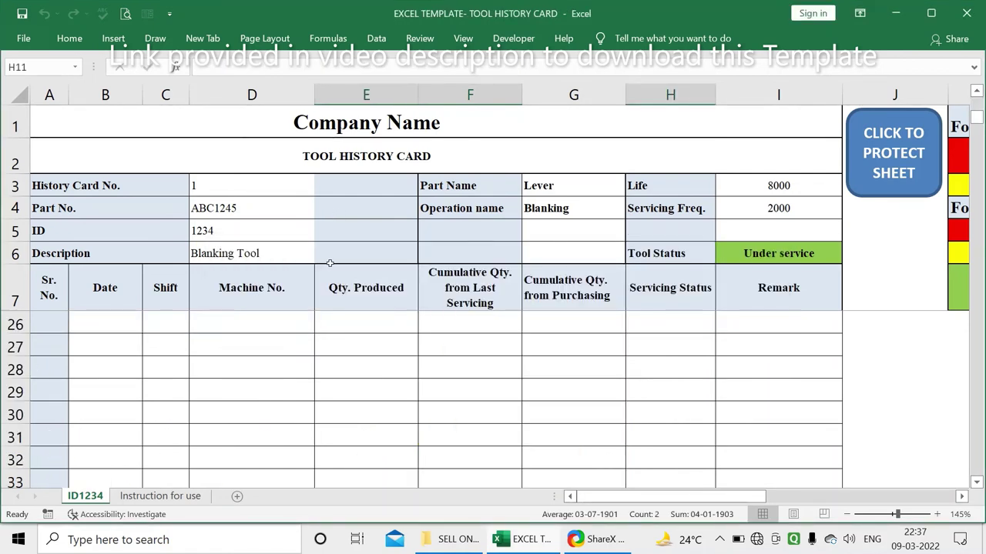
pyautogui.scroll(-17, 328, 265)
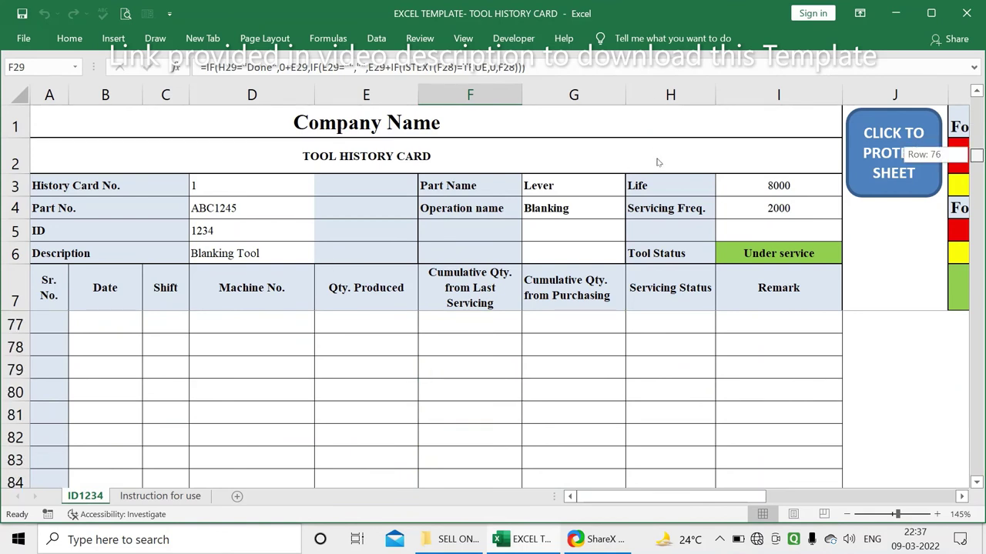
# Scroll and drag the vertical scrollbar down to row 500, the end of the log table.
pyautogui.scroll(-20, 655, 165)
pyautogui.scroll(-20, 652, 193)
pyautogui.scroll(-18, 656, 254)
pyautogui.scroll(-20, 657, 316)
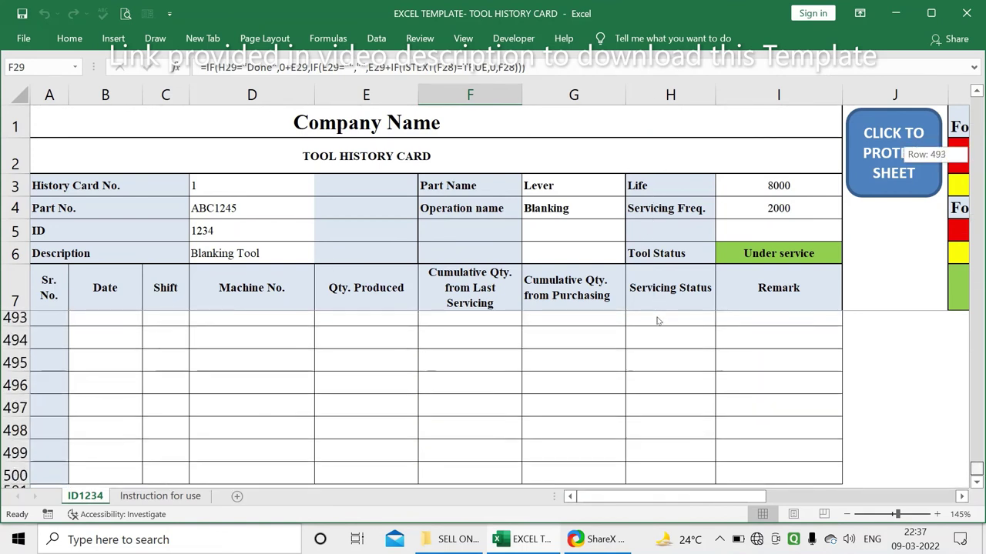
pyautogui.scroll(-2, 123, 264)
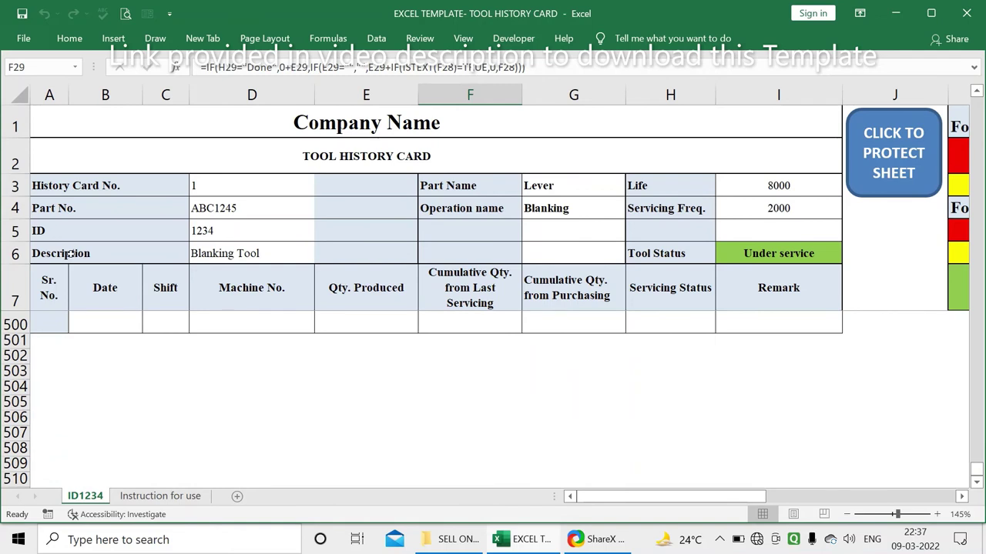
pyautogui.scroll(1, 124, 265)
pyautogui.moveTo(48, 392); pyautogui.dragTo(469, 455)
# Select row 500 across columns A:I, then return to the top of the log.
pyautogui.moveTo(354, 303); pyautogui.dragTo(490, 270)
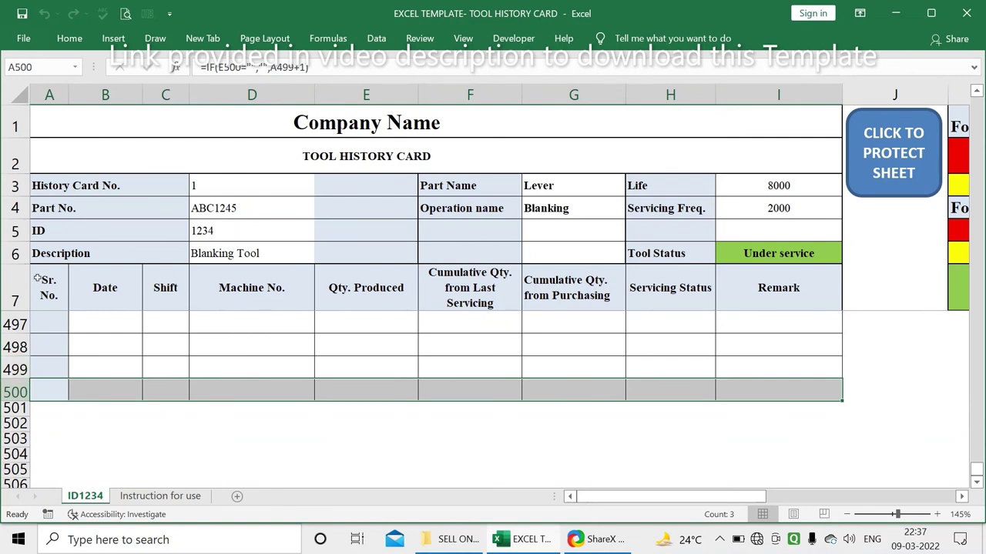
pyautogui.moveTo(49, 391)
pyautogui.mouseDown()
pyautogui.moveTo(479, 256)
pyautogui.moveTo(770, 256)
pyautogui.mouseUp()
pyautogui.click(977, 470)
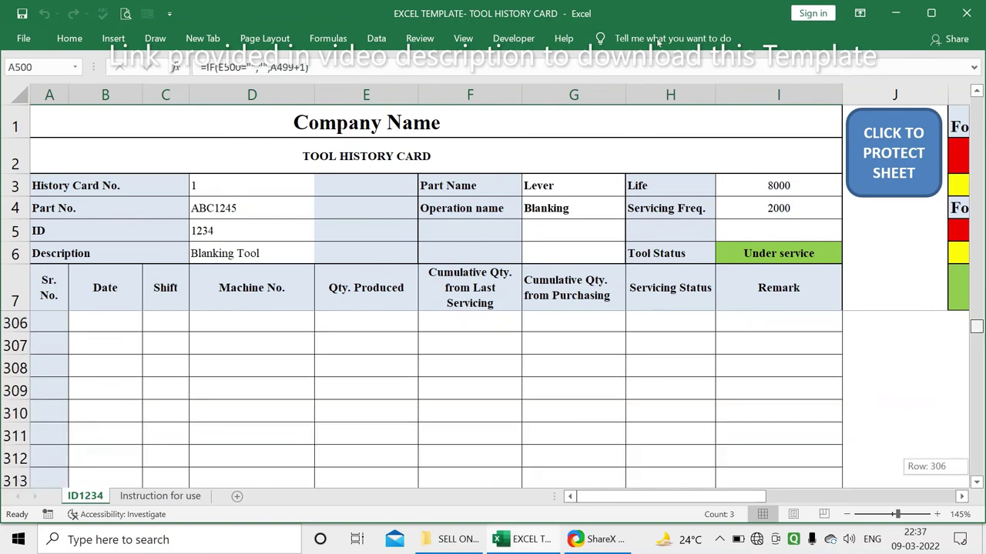
pyautogui.moveTo(639, 173); pyautogui.dragTo(433, 171)
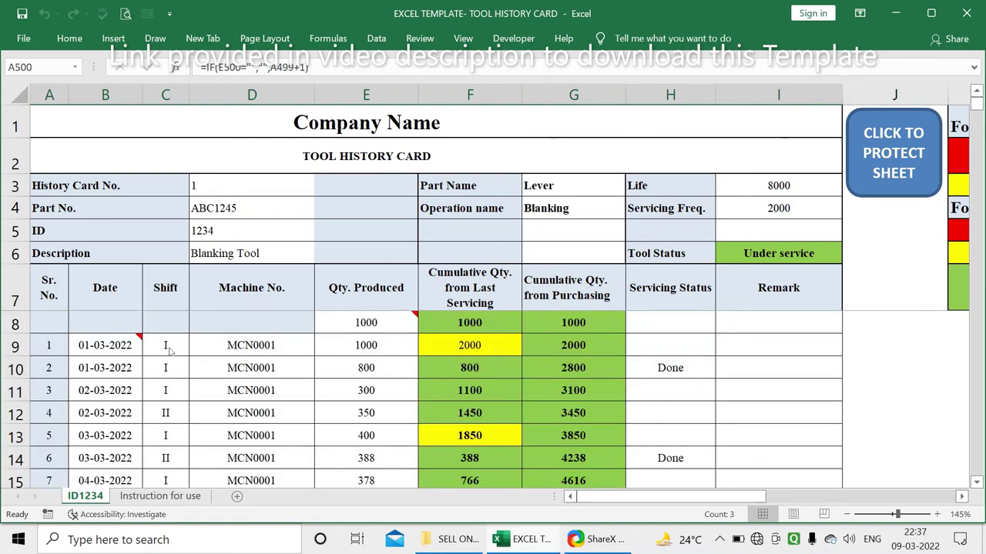